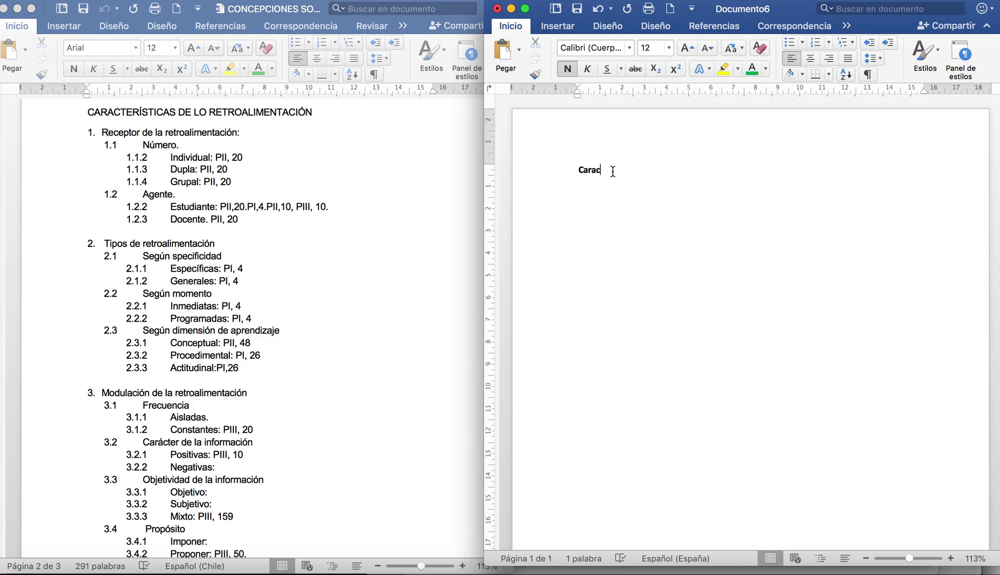
- Complete the bold heading so it reads "Características de la retroalimentación" and start a new line below it
type("terísticas de la retroalimentaci´")
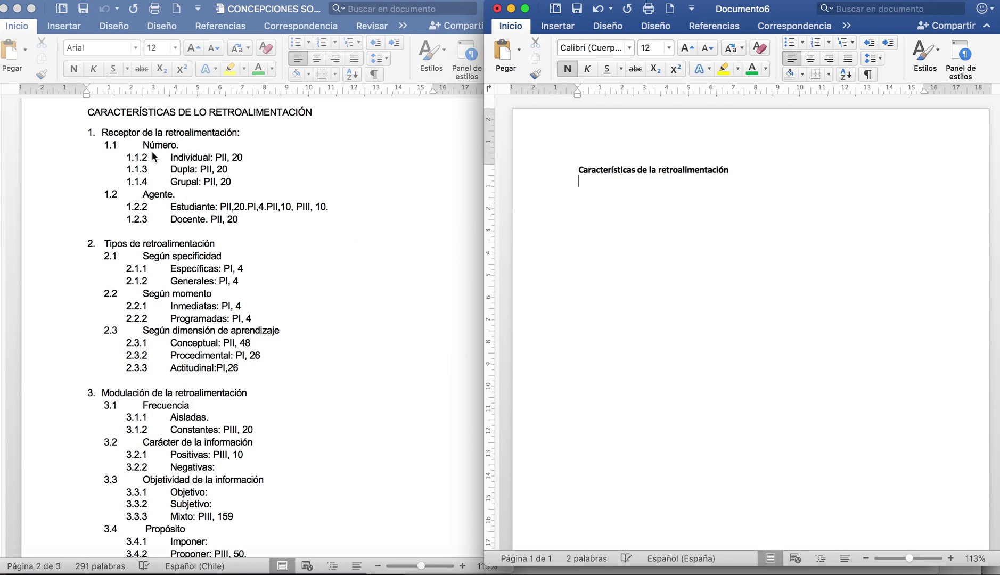
key("Return")
- Begin the paragraph below the heading in non-bold text with "Los participantes identifican disintos tipos"
scroll(284, 395, "down", 2)
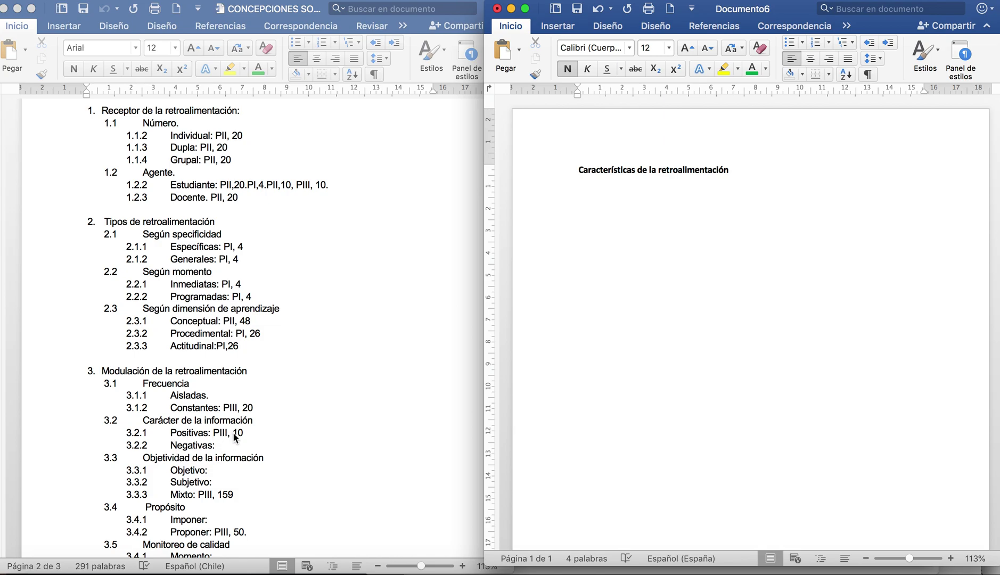
scroll(254, 457, "down", 4)
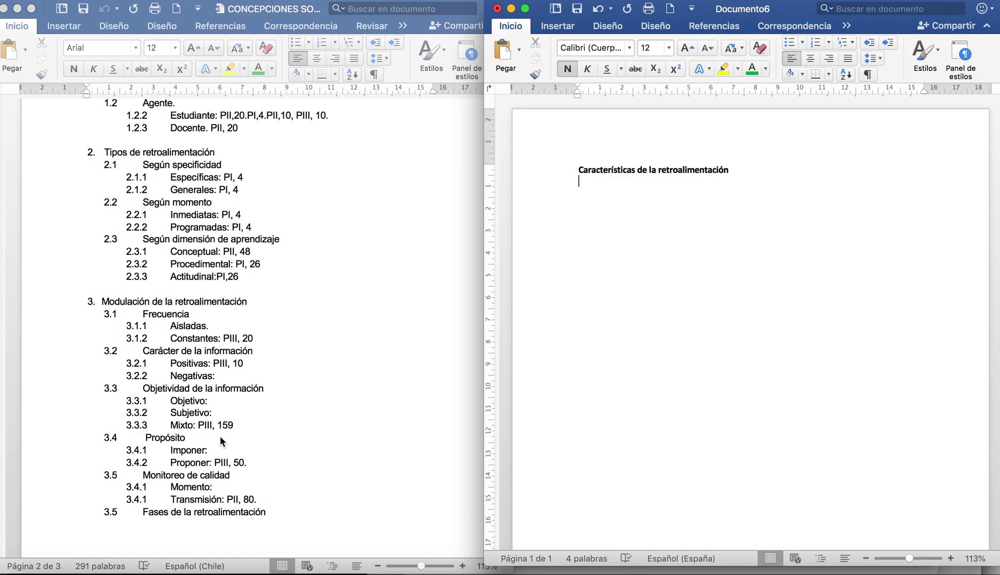
scroll(219, 436, "up", 5)
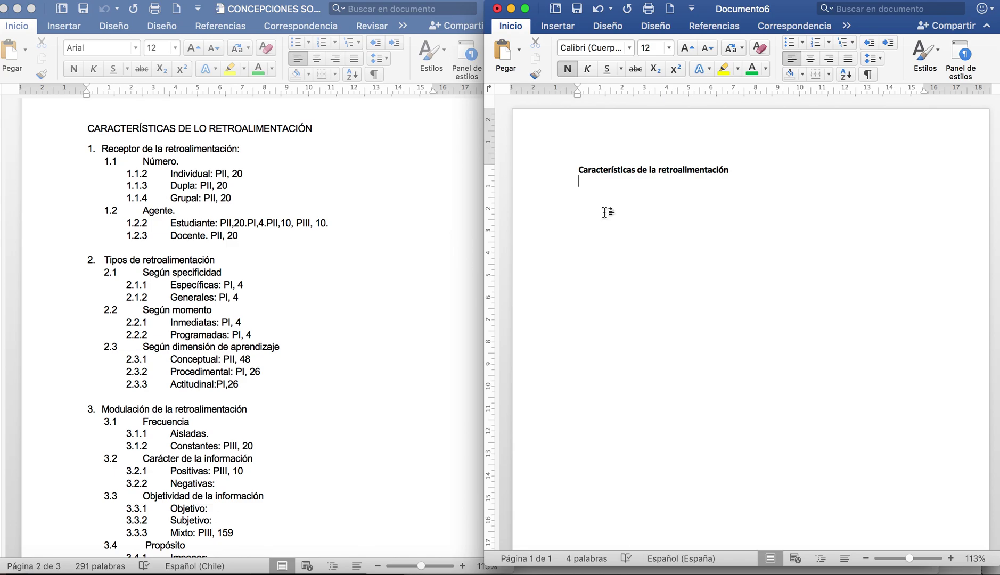
type("Los")
key("BackSpace")
key("BackSpace")
key("super+b")
type("Los participantes")
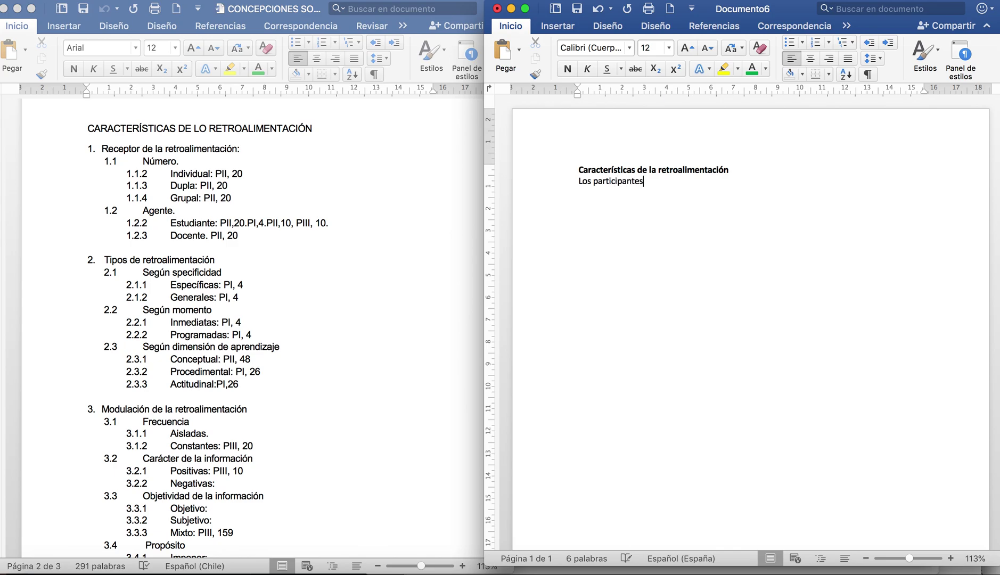
type(" identifican disintos tipos")
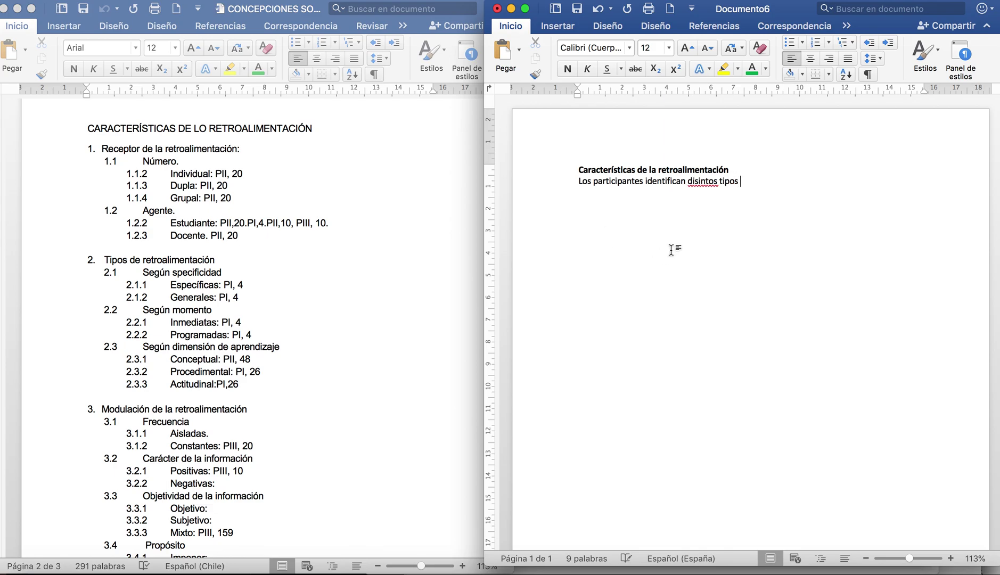
- Correct "disintos" to "distintos" and continue the sentence with "de retroaliment"
left_click(699, 181)
type("t")
left_click(779, 186)
type("de")
type(" rea")
type("troaliment")
- Replace the wording after "identifican" with "que la retroalimentación puede variar de acuerdo a quien la recibe, ya que esta pudiese entregarse indivudualmente"
left_click_drag(819, 181, 687, 182)
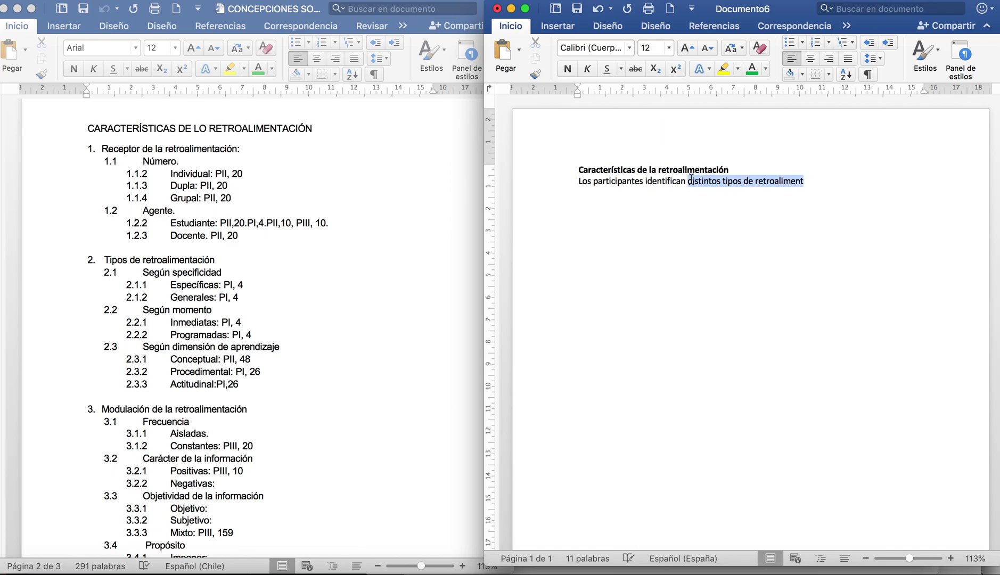
type("que la retroali")
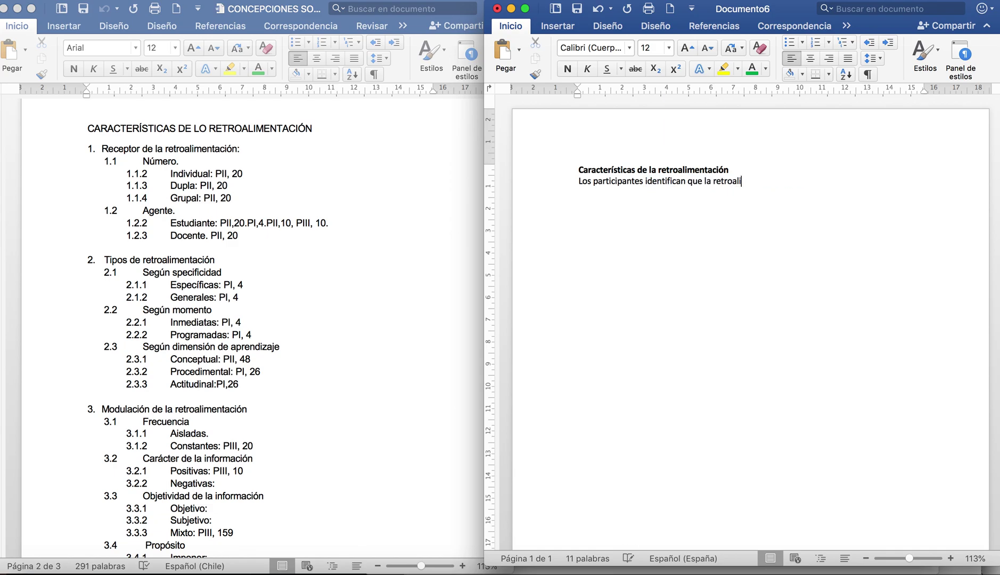
type("mentación pue")
type("de variar de acuerdo a")
type(" quien la re")
type("cibe, ya que")
type(" esta pudei")
type("se entregarse indivudualmente")
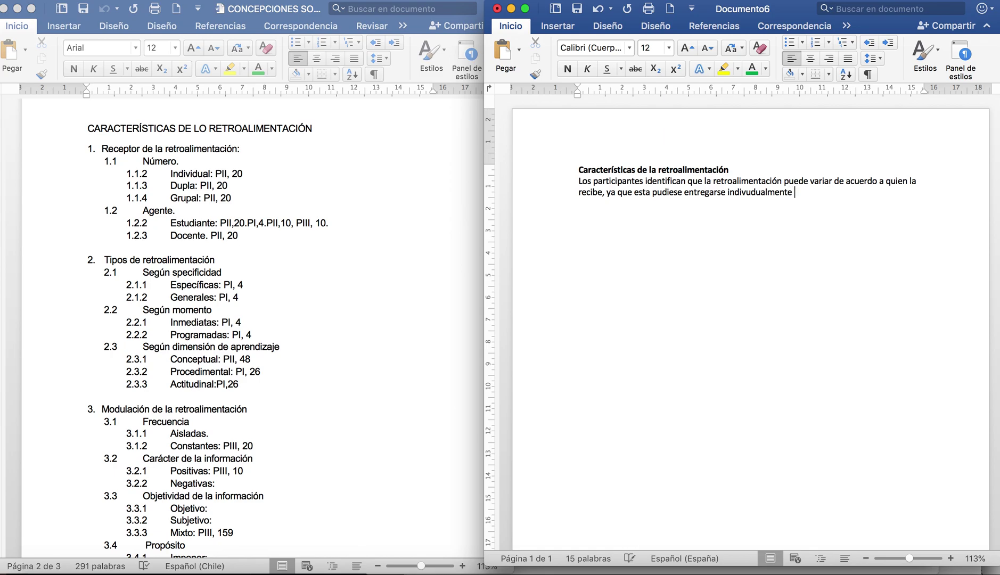
- Continue the sentence with ", en duplas o grupalmente, entendiendo que el foco principal que re"
key("BackSpace")
type(", en duplas")
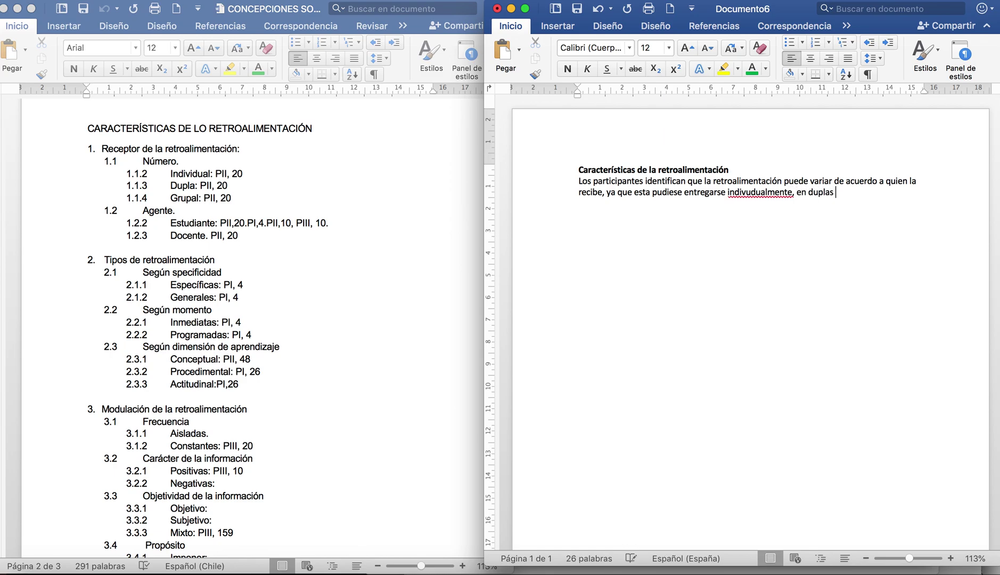
type(" o grupalmente. entendien")
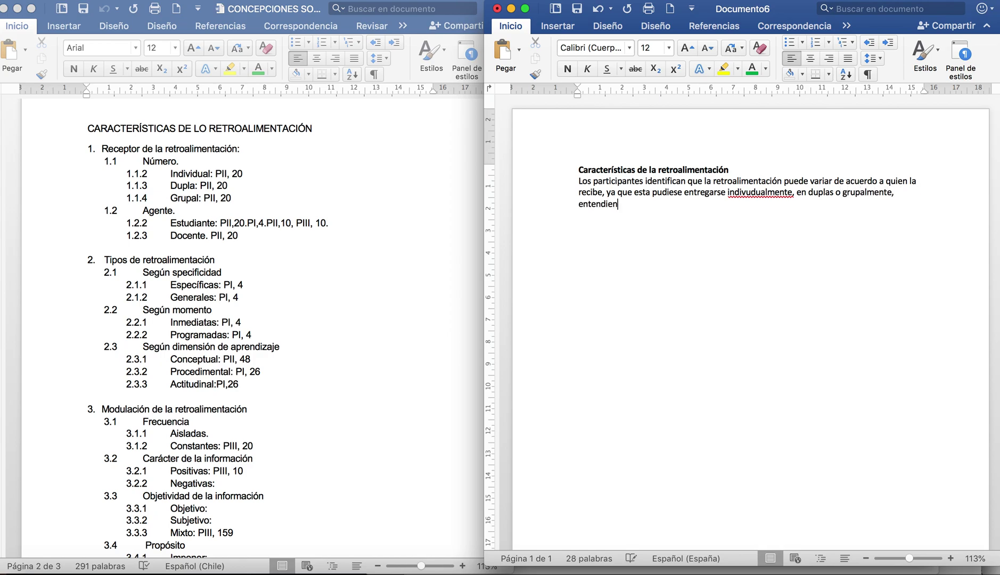
type("do que el foco principal que re")
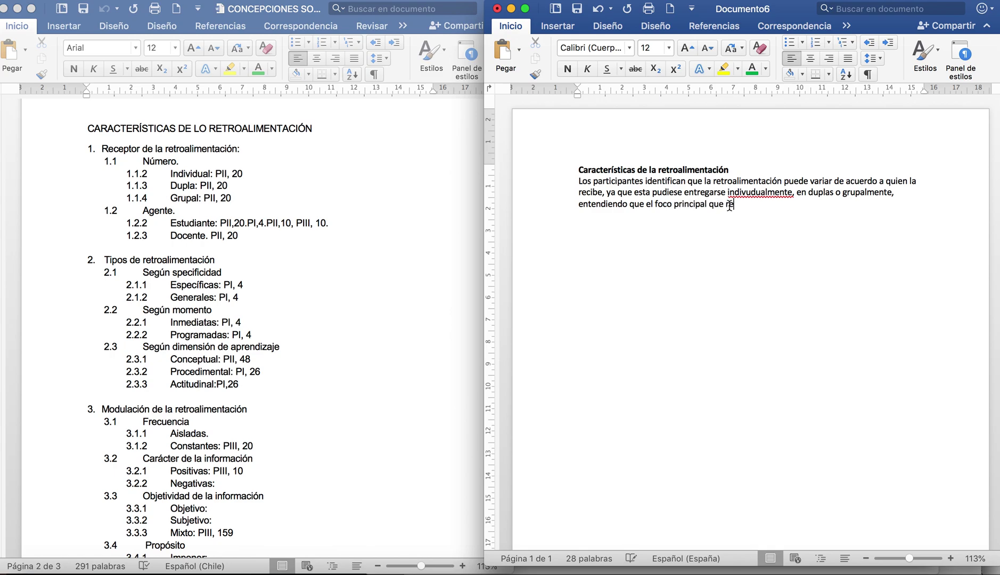
- Replace "el foco principal que re" with "quien reciben principalmente la retroalimentación es el estudiant"
left_click_drag(729, 206, 641, 207)
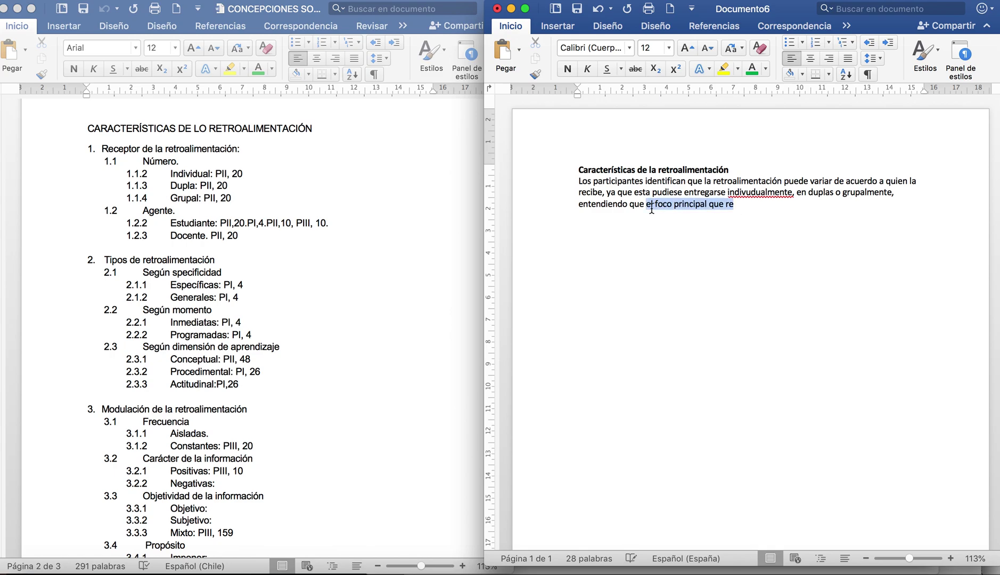
key("BackSpace")
type("grupalmente, entendiendo que quien reciben")
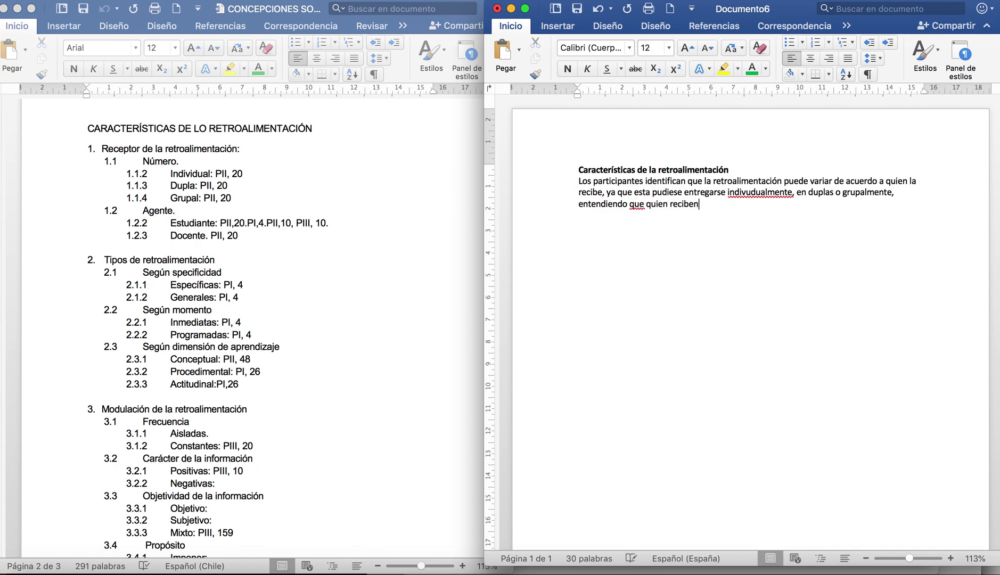
type(" principalmente la retroalim")
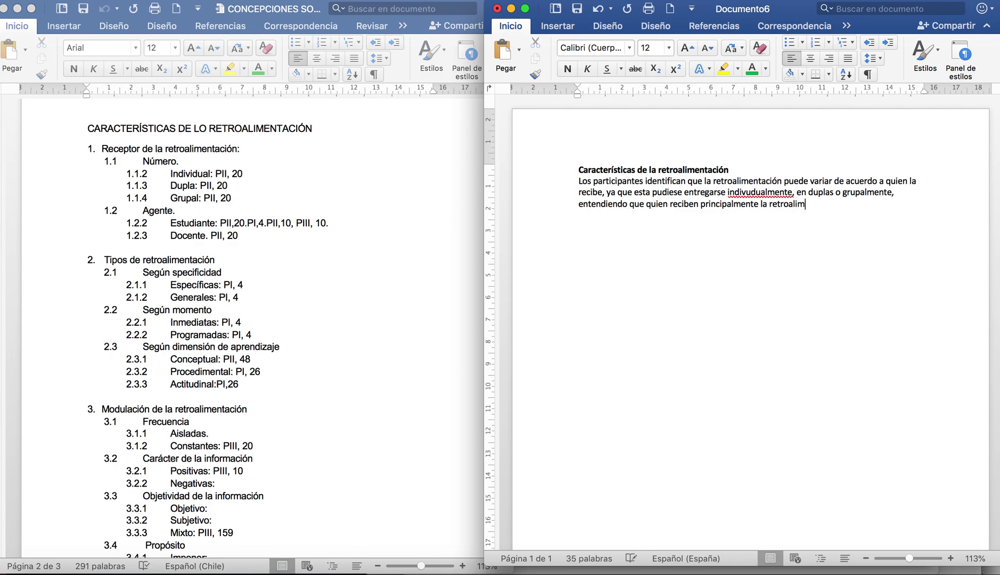
type("entación es el estudiant")
- Finish the word "estudiante." and add the sentence "Sin embargo, algunos indican que el docente también puede ser retroalimentado."
type("e. Sin embargo, algun")
type("os indican que el docen")
type("te también ")
type("puede se")
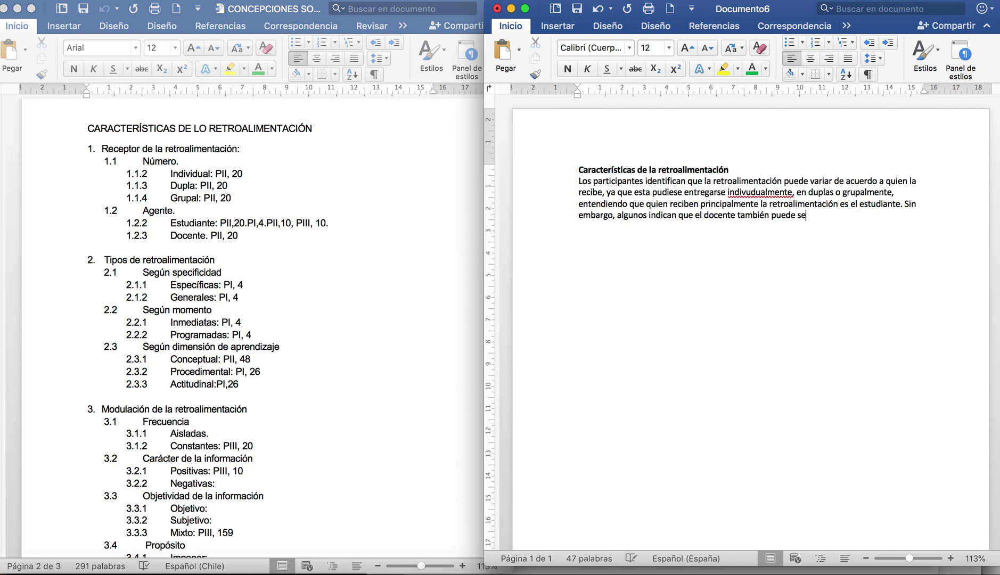
type("r retroalimentado.")
- Set the heading and paragraph to font size 14 and justify them
left_click_drag(878, 215, 578, 169)
left_click(689, 48)
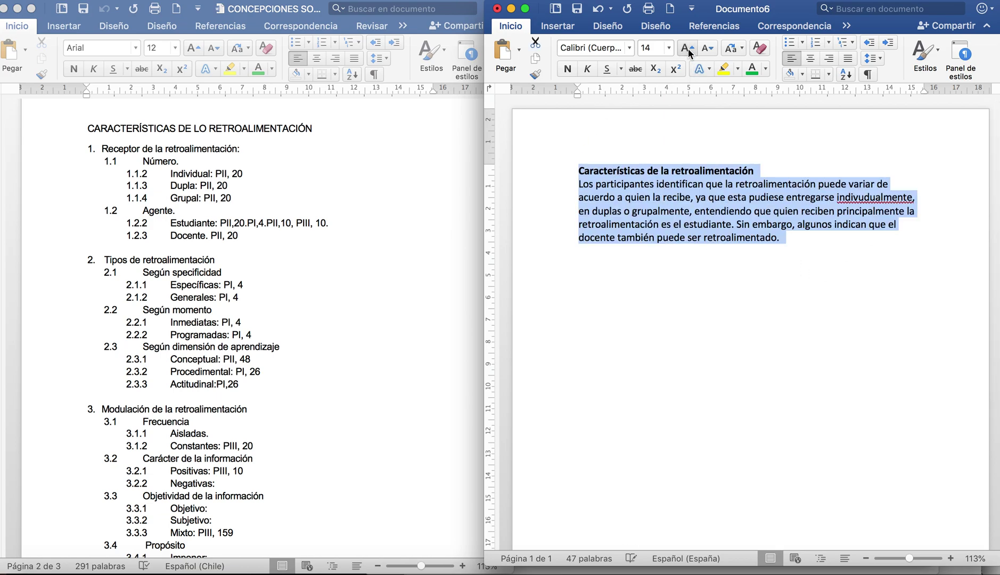
left_click(848, 59)
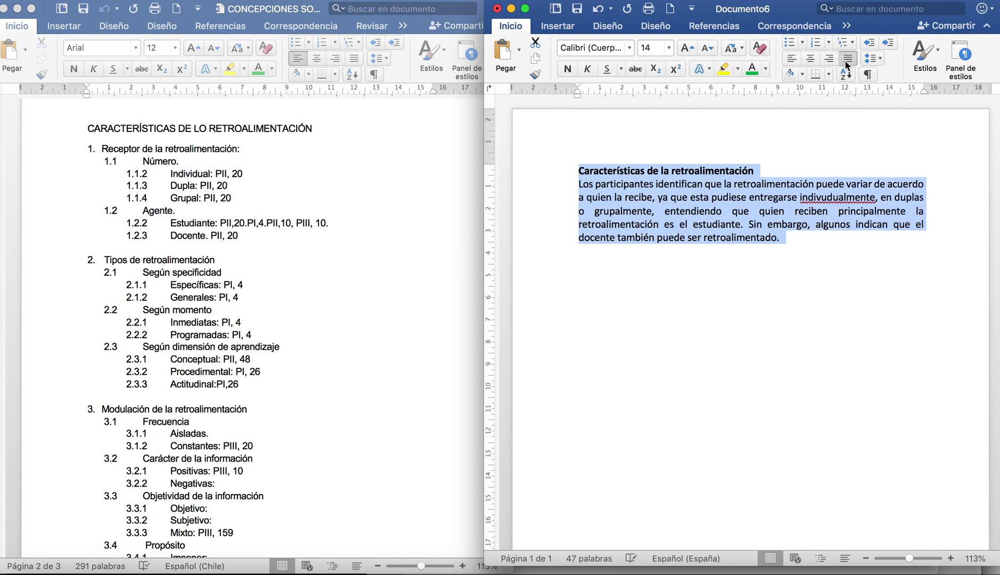
- Correct the misspelled "indivudualmente" to the suggested spelling "individualmente"
left_click(831, 195)
right_click(831, 196)
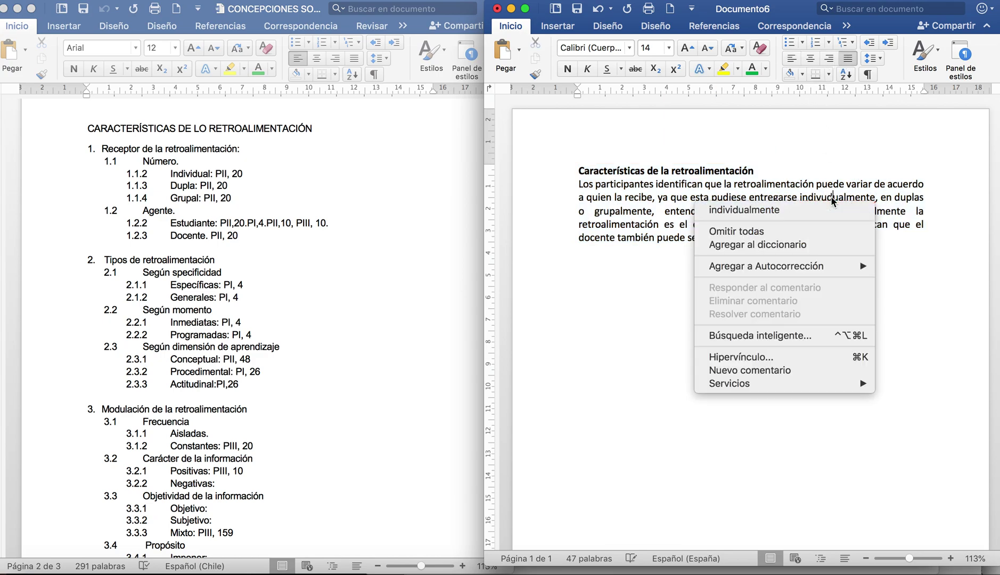
left_click(716, 207)
- Compare the written paragraph with the "Receptor de la retroalimentación" section of the source outline, including its Estudiante citations
left_click_drag(811, 244, 588, 191)
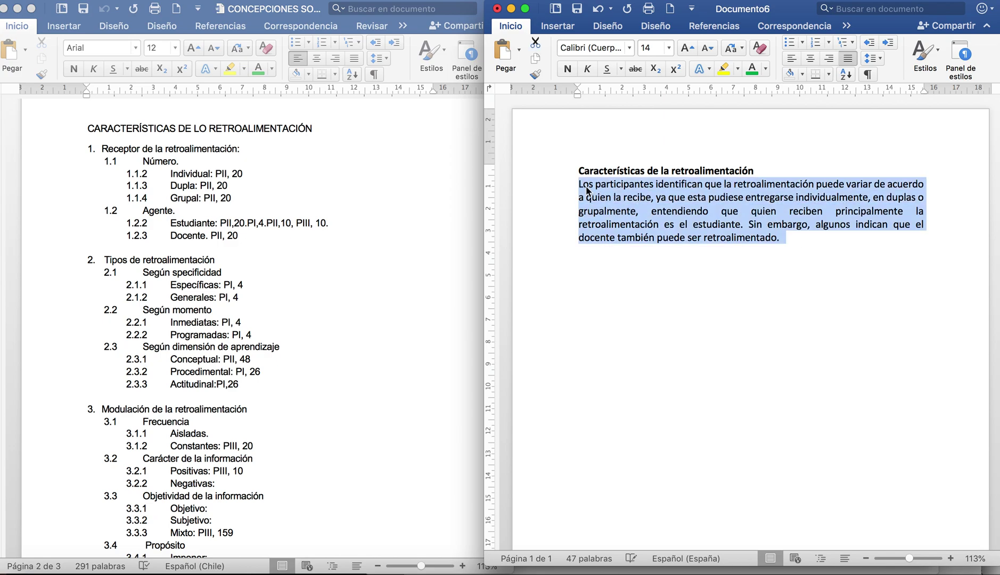
left_click(248, 240)
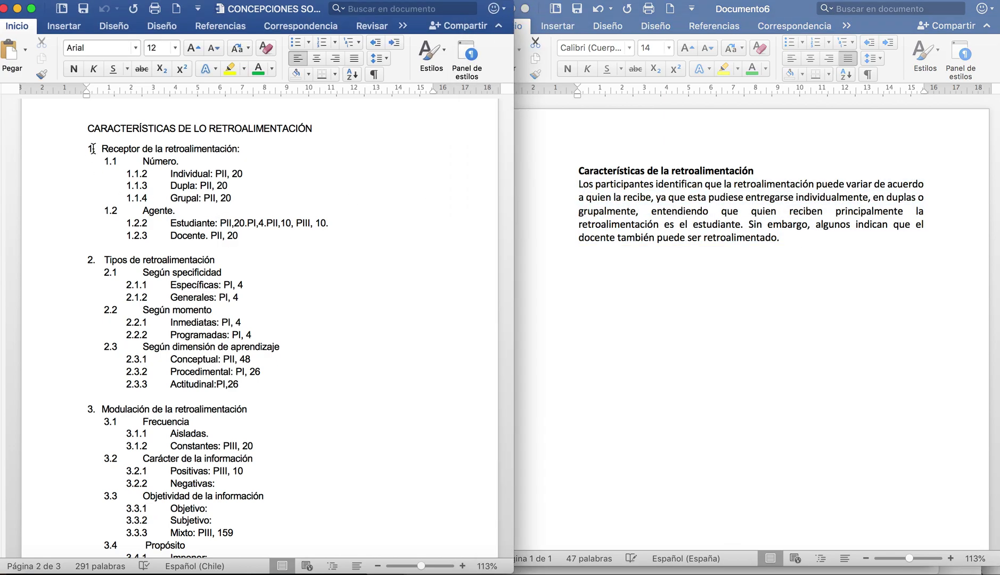
left_click(658, 249)
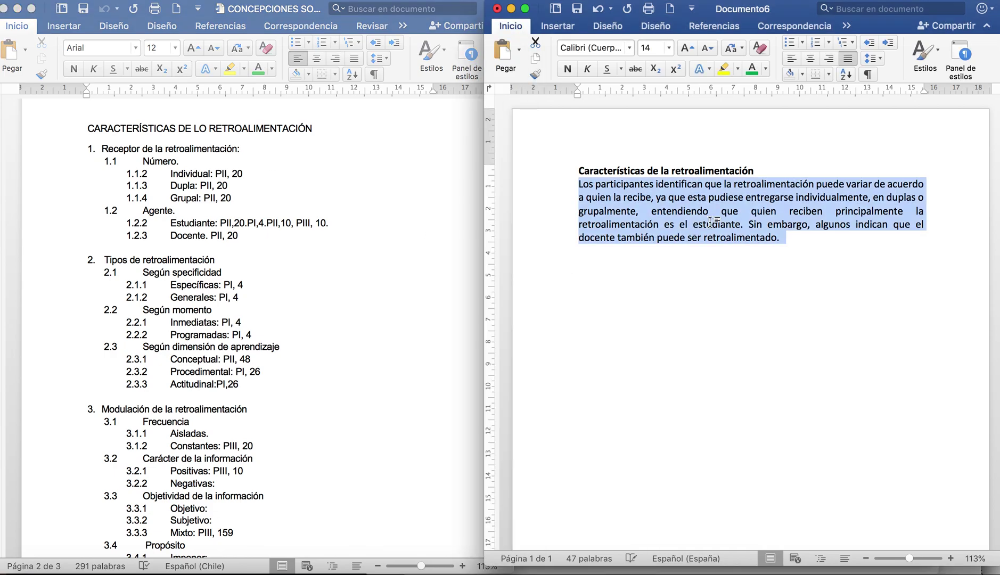
left_click(764, 193)
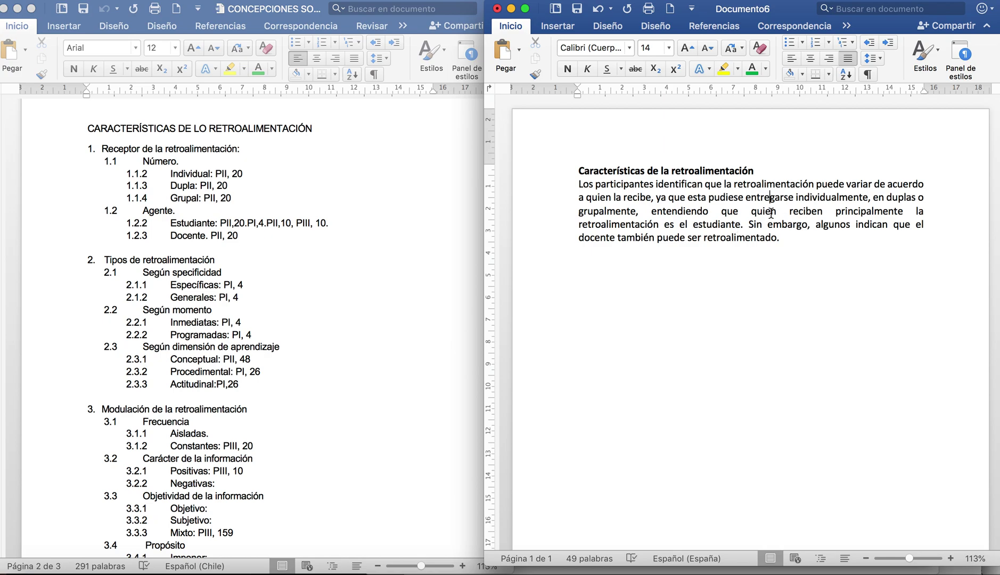
left_click_drag(789, 211, 745, 226)
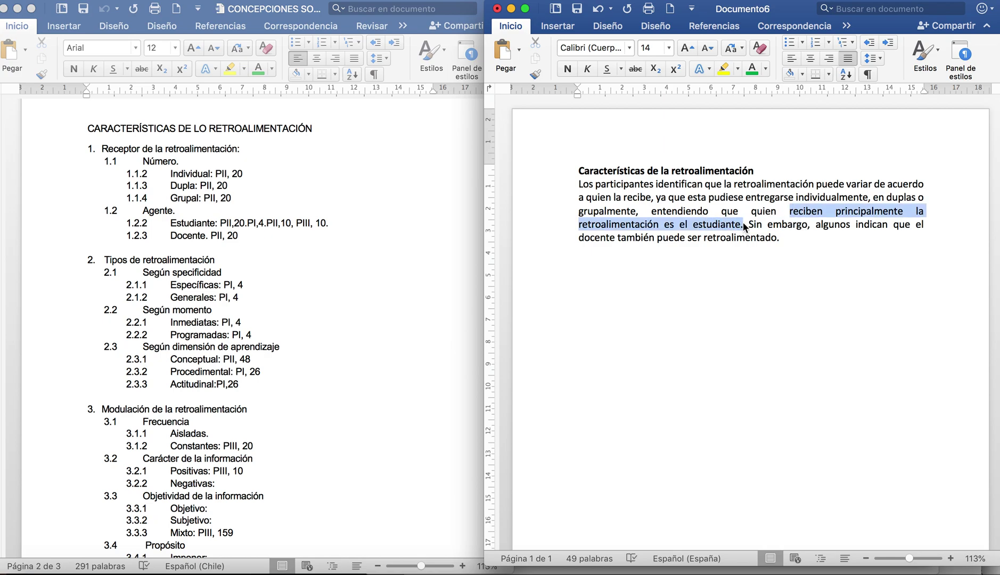
left_click(177, 225)
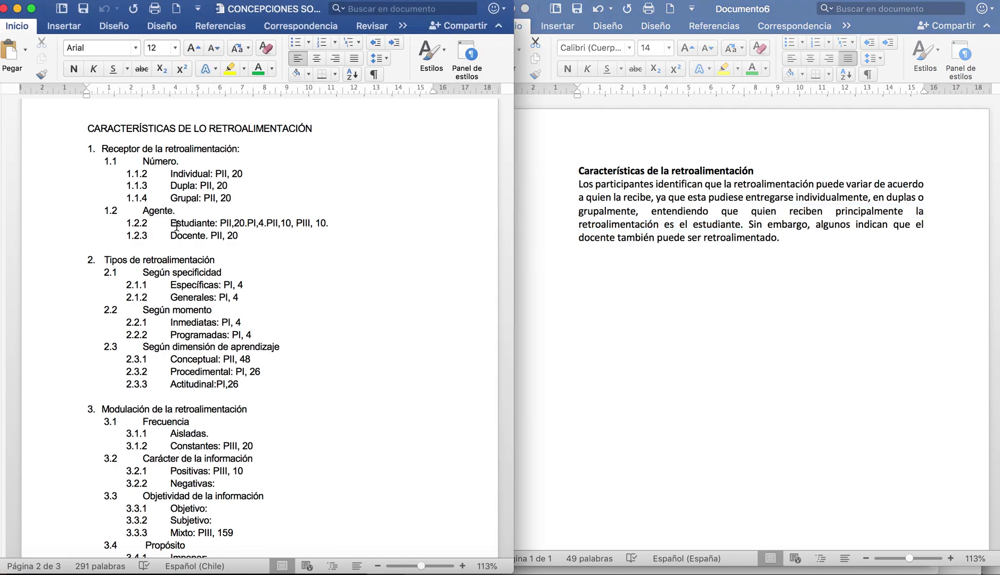
left_click(332, 223, "shift")
left_click(701, 227)
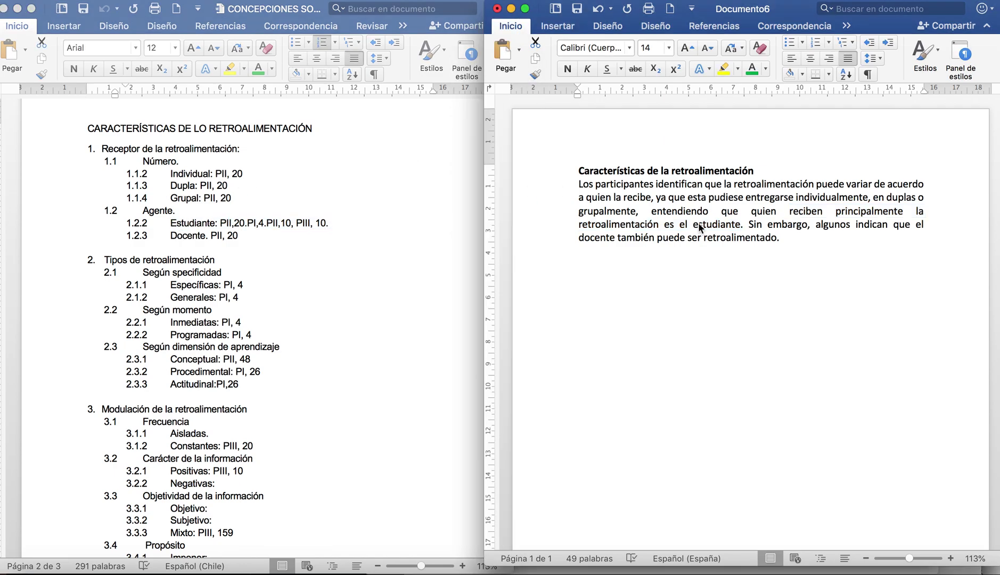
left_click_drag(786, 239, 591, 185)
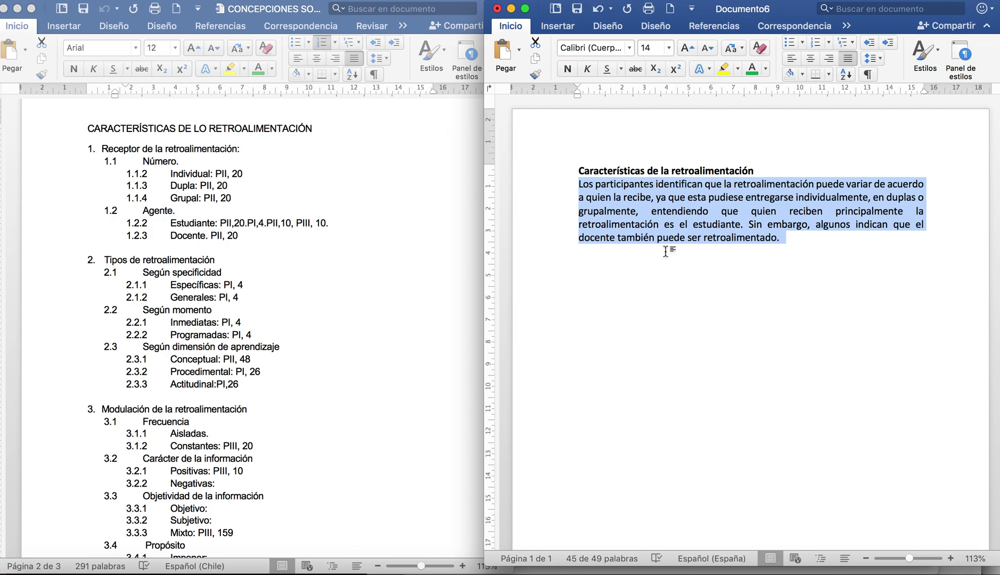
- Add the placeholder "VIÑETA" below the paragraph, separated from it by a blank line
left_click(799, 239)
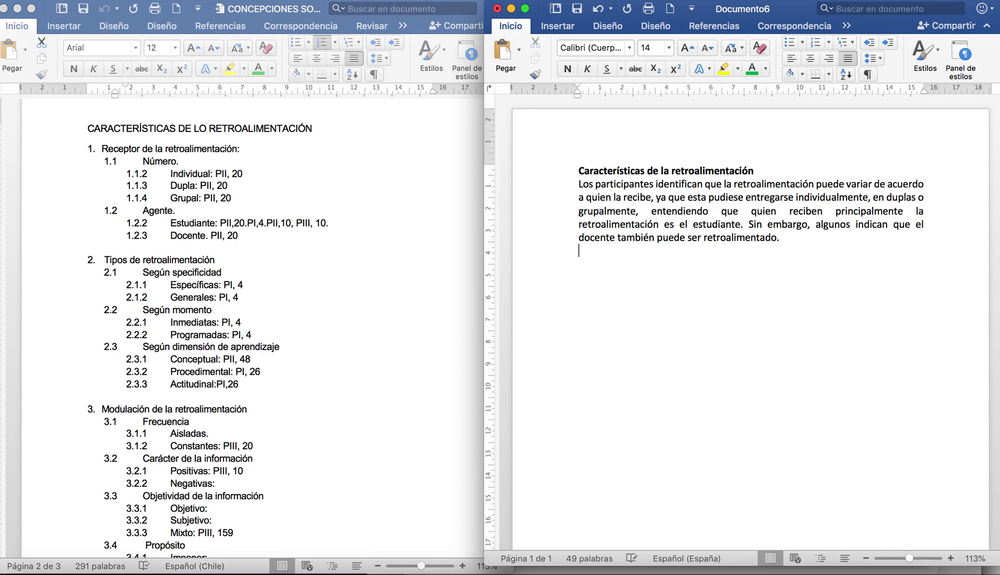
type("VIÑETA")
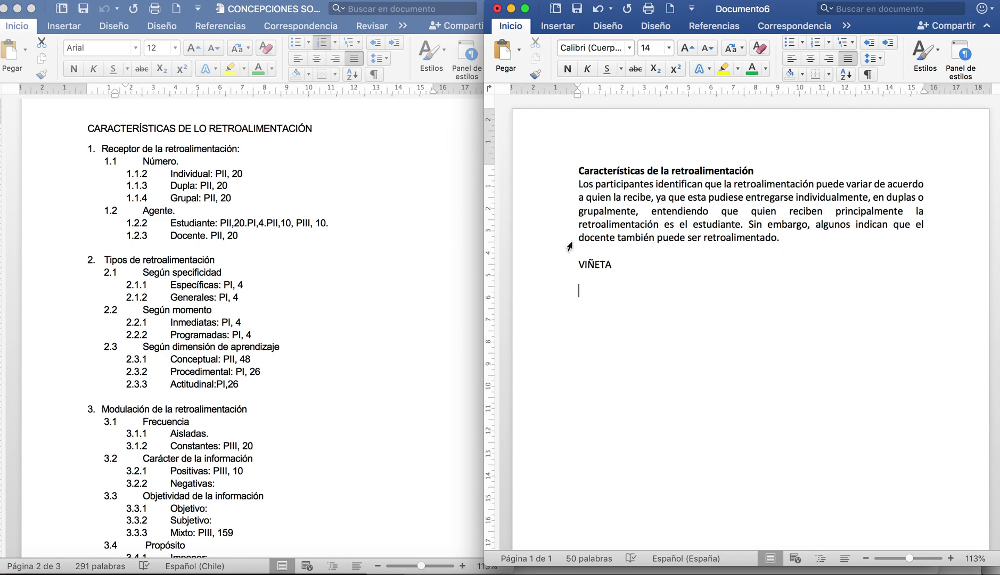
left_click(548, 270)
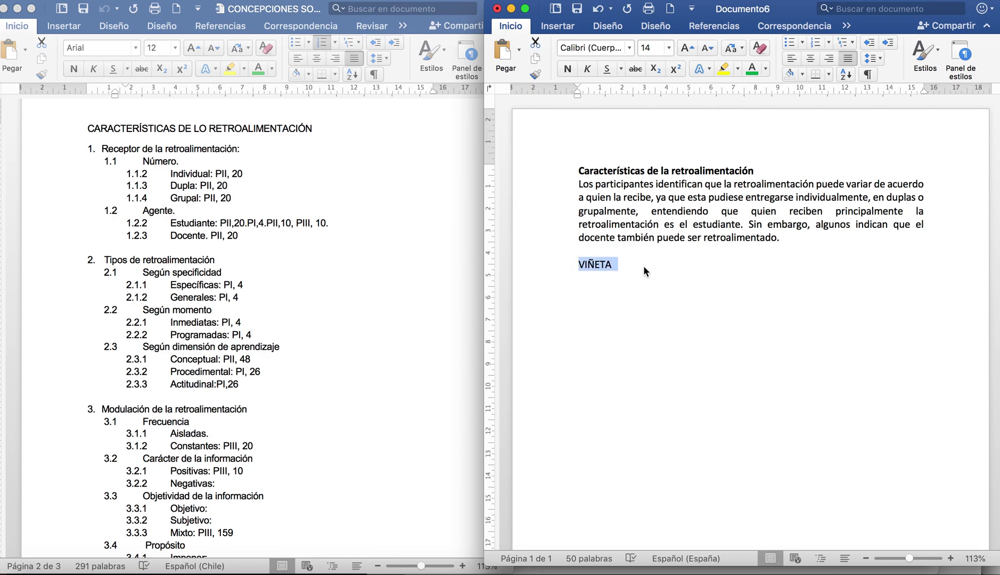
- Review the paragraph's closing sentence about the teacher, focusing on the words "también puede"
left_click_drag(749, 224, 784, 238)
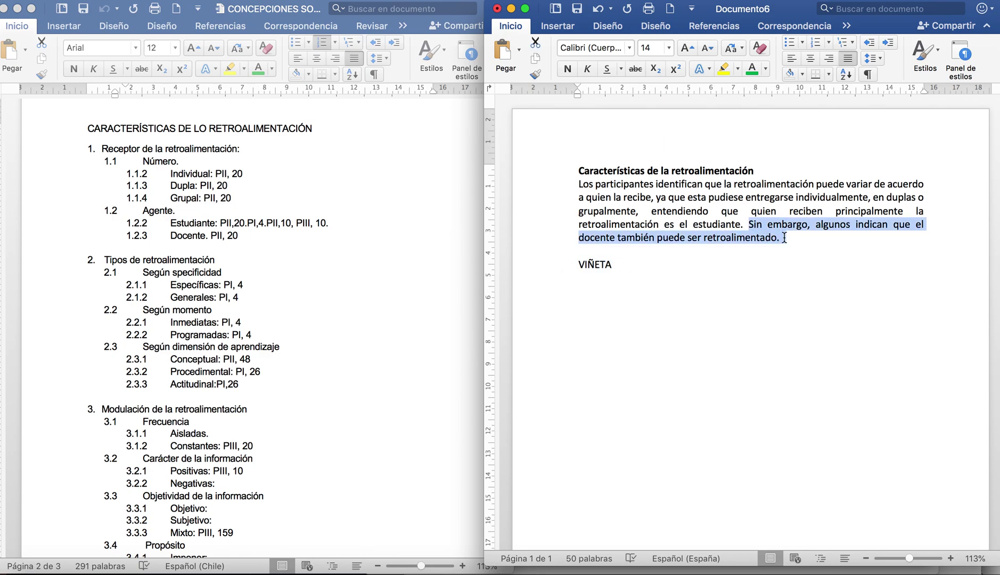
left_click(794, 237)
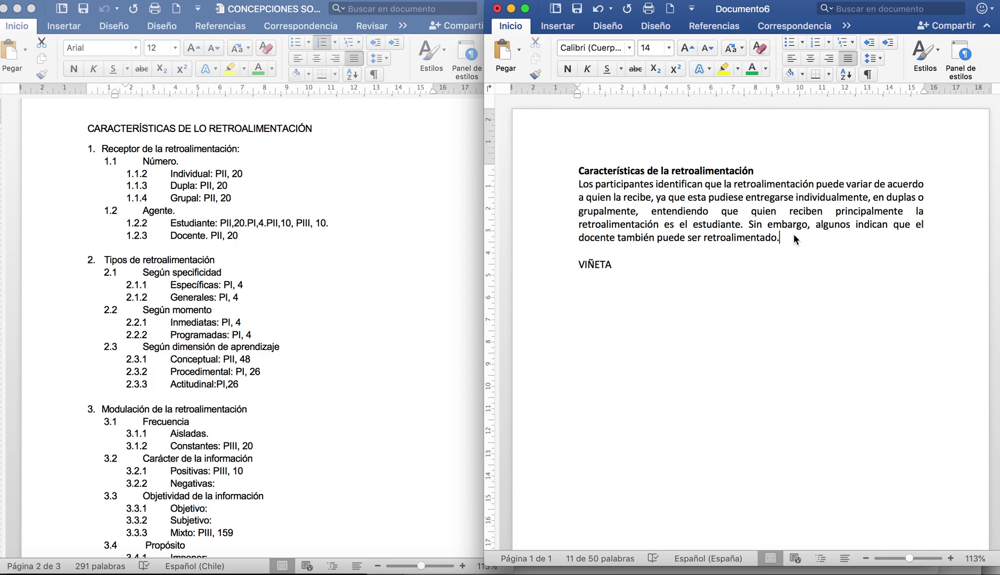
left_click_drag(750, 225, 832, 237)
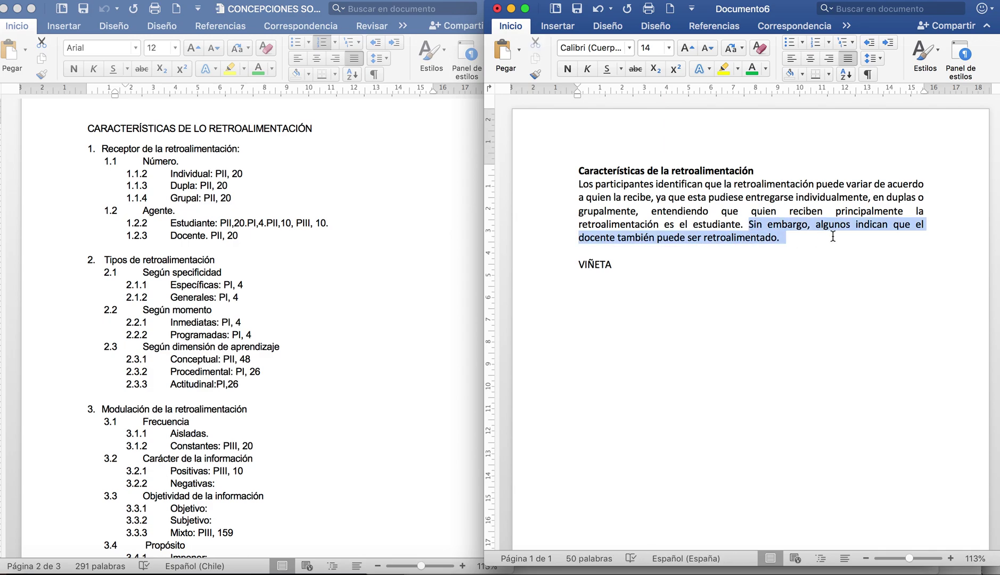
left_click(657, 237)
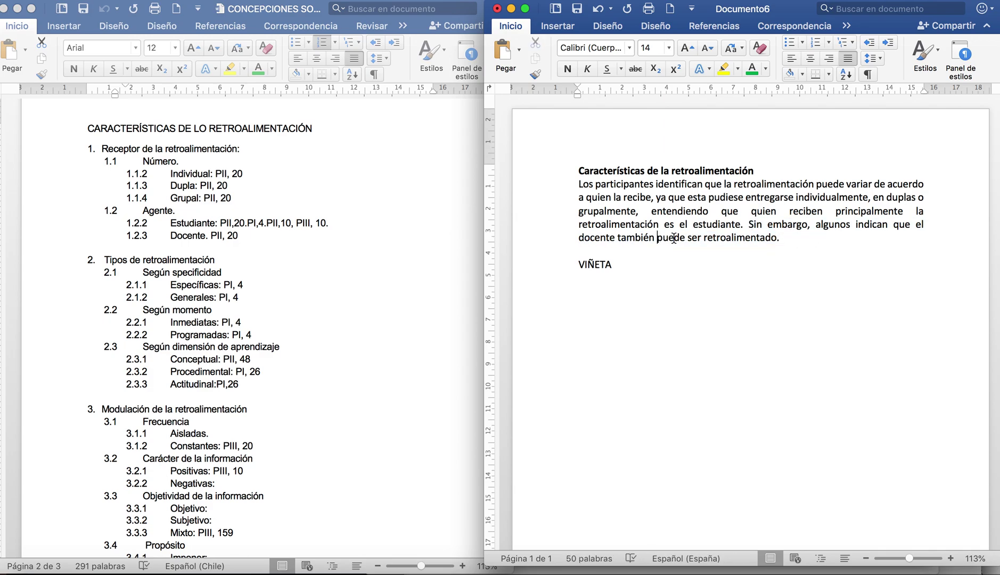
left_click_drag(687, 237, 629, 237)
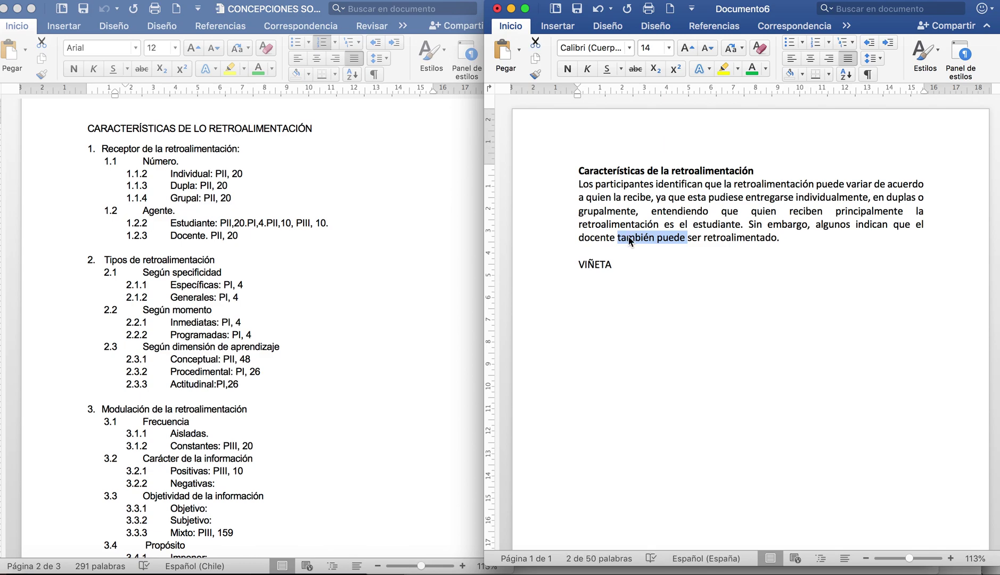
- Begin a paragraph below VIÑETA: "La retroalimentación también puede variar de acuerdo a la especificidad, el momento y la dimensión de los aprendizajes que considera."
left_click(607, 290)
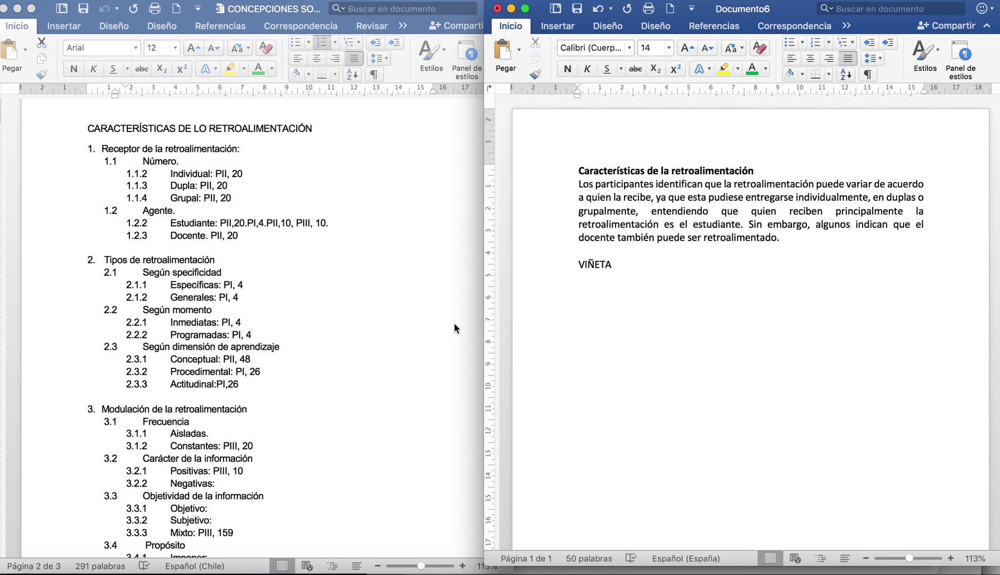
left_click(255, 367)
left_click_drag(244, 384, 113, 246)
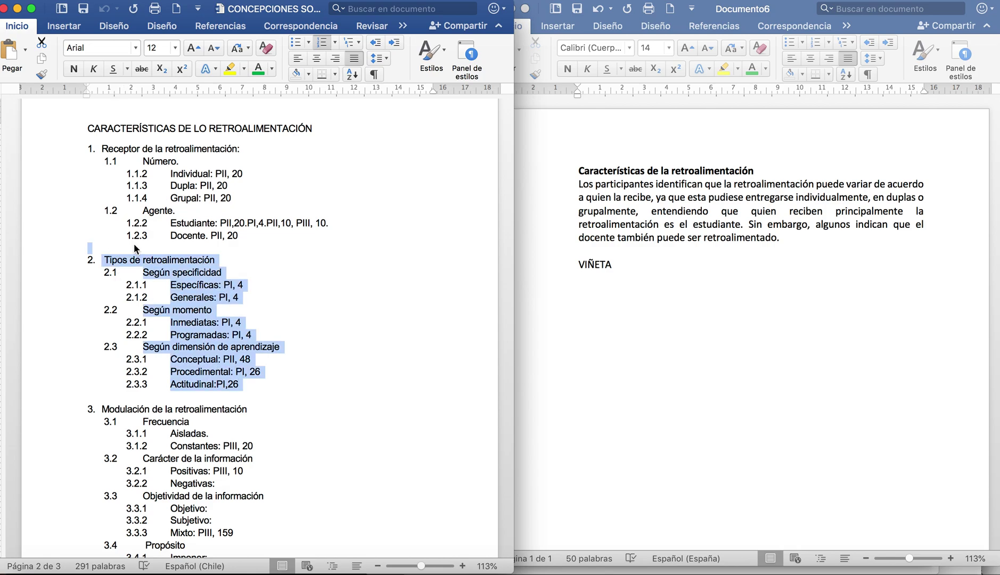
left_click(612, 313)
type("La re")
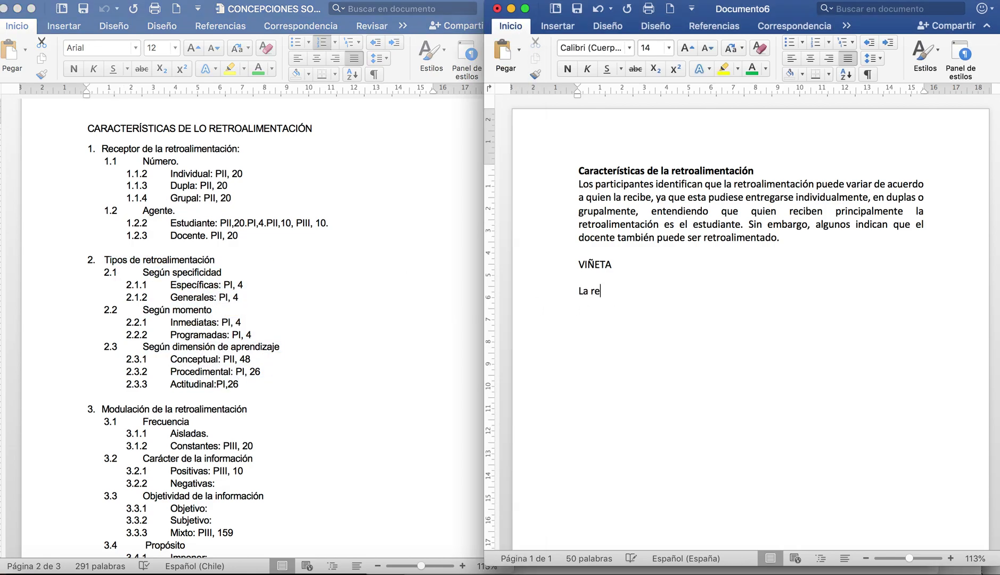
type("troalimentación también puede")
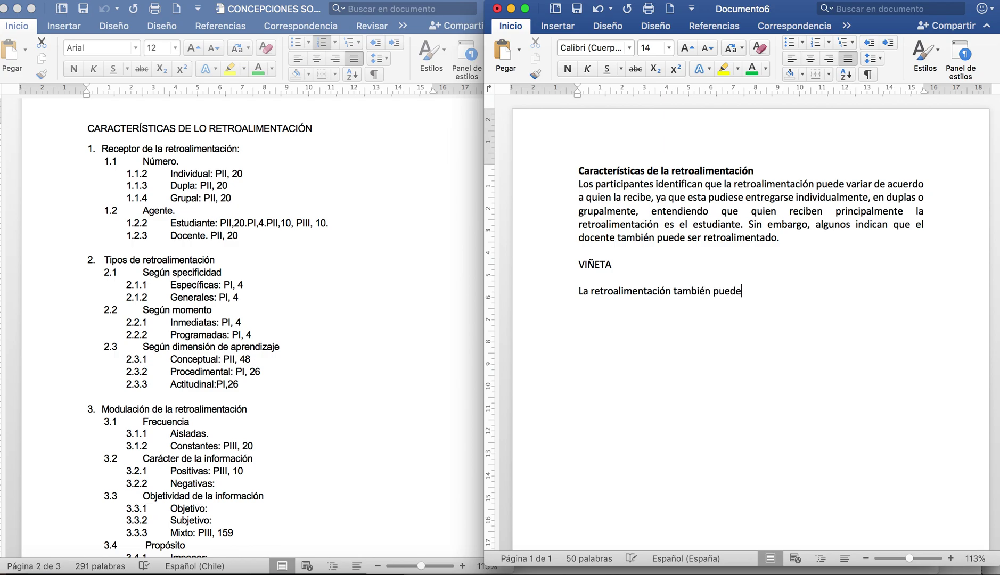
type(" variar de acuerdo a la espec")
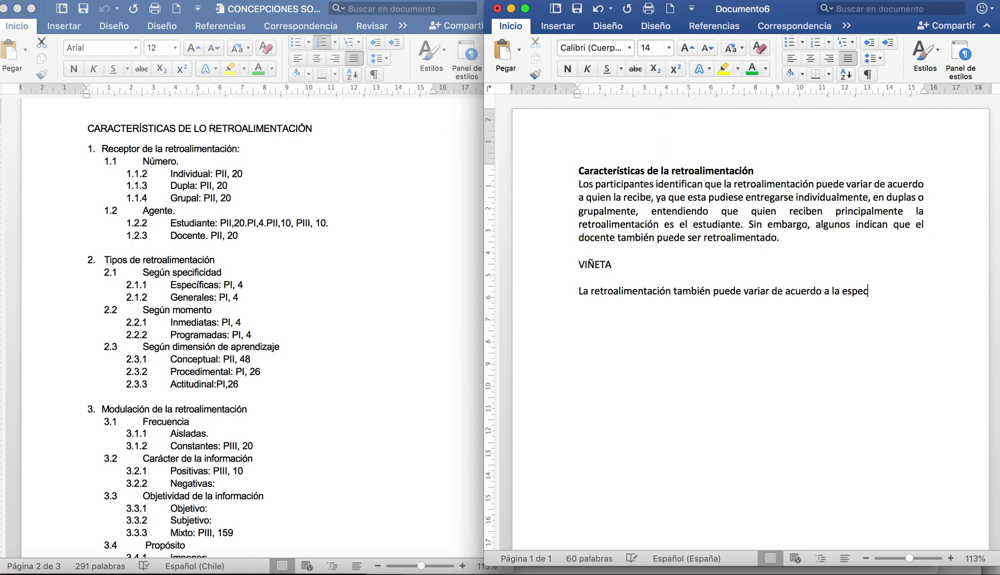
type("ificidad, el moment")
type("o y la dimensión de")
type(" los aprendiz")
key("BackSpace")
key("BackSpace")
key("BackSpace")
key("BackSpace")
key("BackSpace")
type("endizajes")
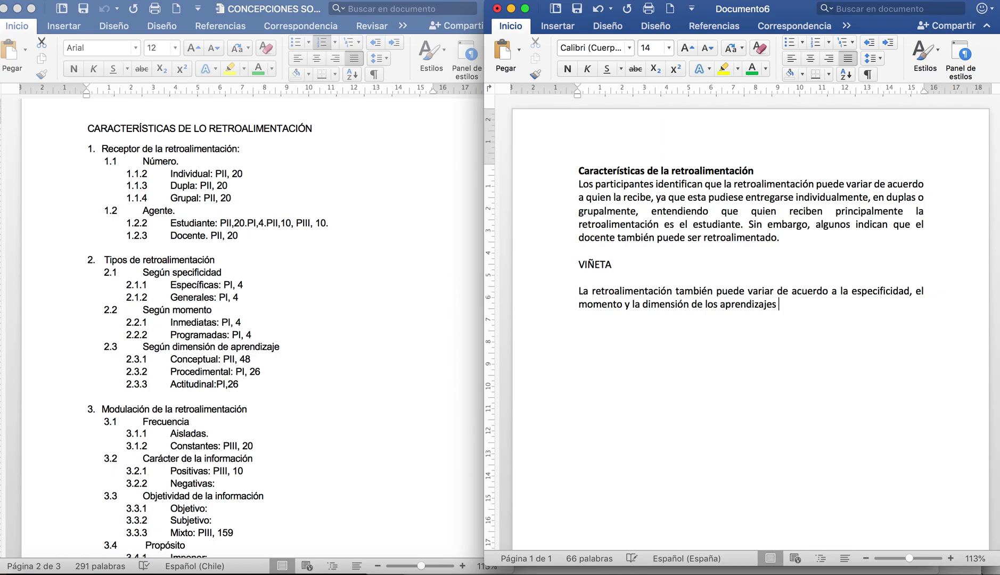
type(" que considera.")
- Begin the paragraph's second sentence with "En cuanto a la especificidad, se diferencian aquellas retroalimentaciones específicas"
type(" En cuand")
type("o a la especifici")
type("dad, s")
type("e diferencian q")
type("quellas retroa")
type("limentaciones ")
type("específicas...")
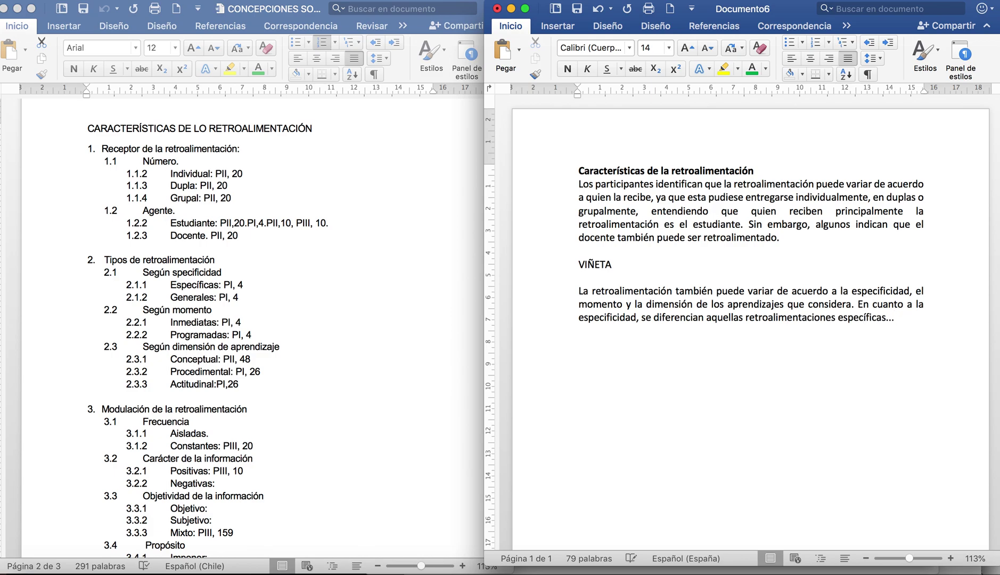
key("BackSpace")
key("BackSpace")
key("BackSpace")
- Finish the specificity sentence with ", tales como… o que se caracterizan por…, de las general." and end the paragraph
type(", tales como")
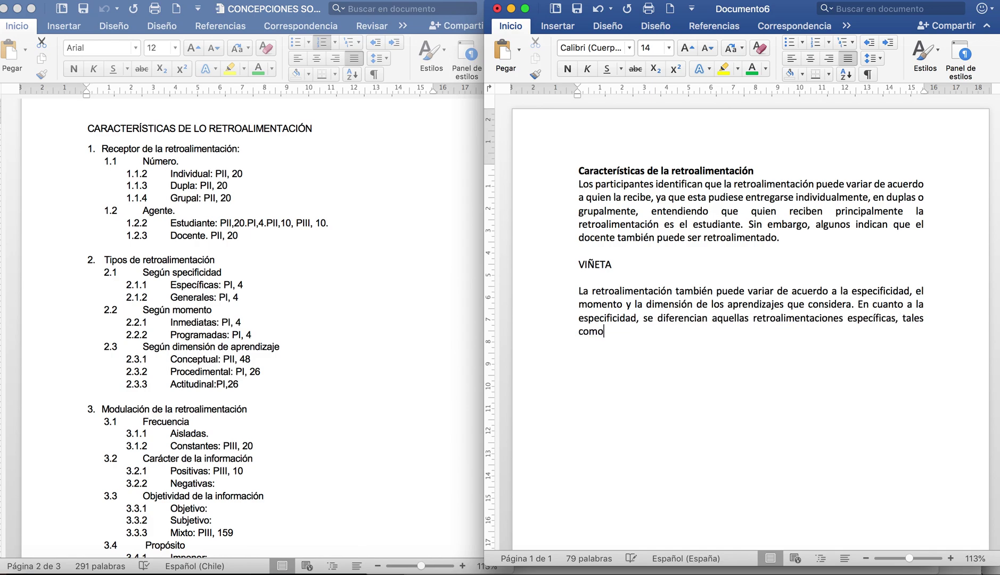
type("... o que se carace")
key("BackSpace")
type("terizan por..., ")
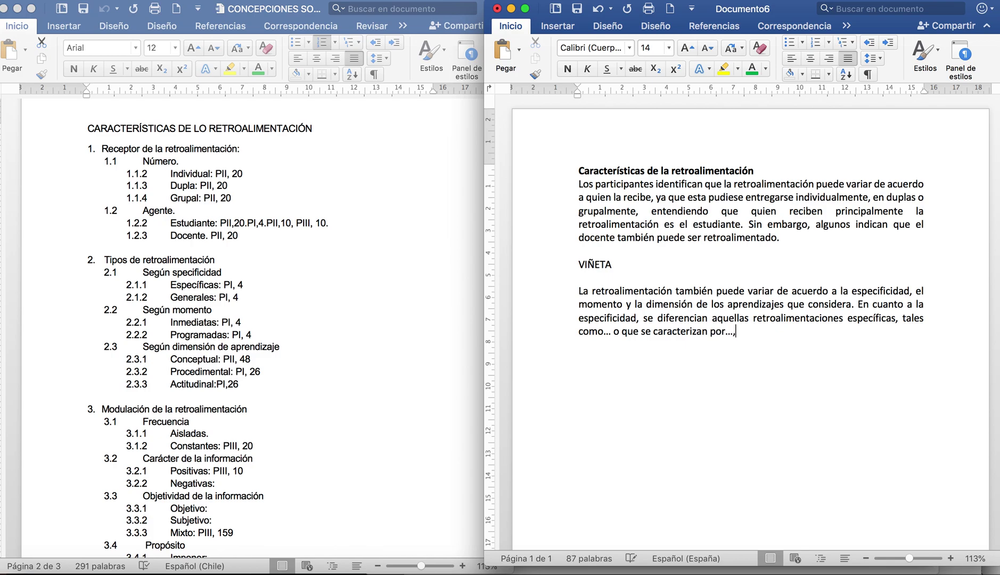
type("de las general. E")
key("BackSpace")
key("Return")
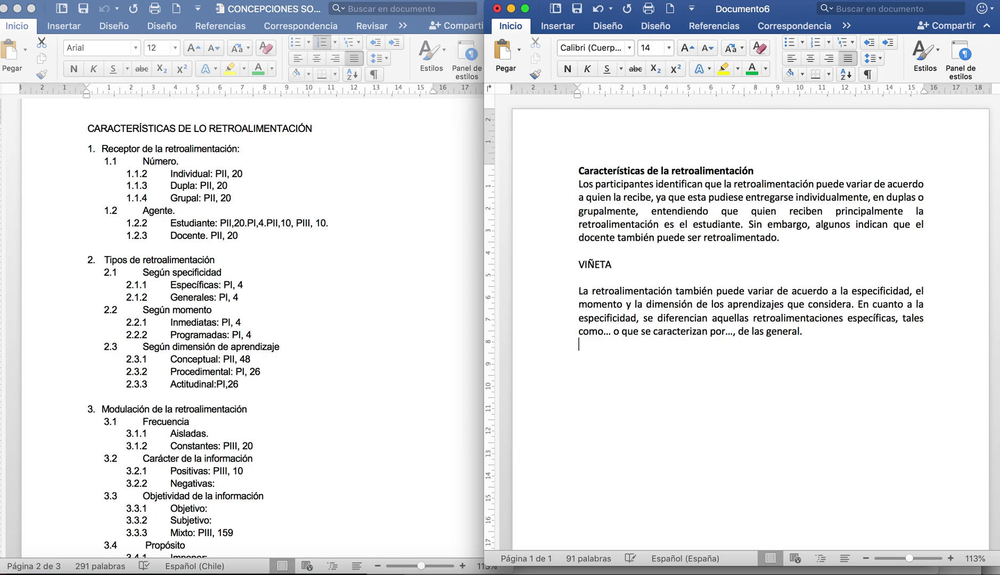
- Write a separate paragraph: "En cuanto al momento, aparecen retroalimentaciones inmediatas, tales como… o que ocurren cuando…, y otras que son programas, tales como…."
type("En cuanto al momento, aparecen ")
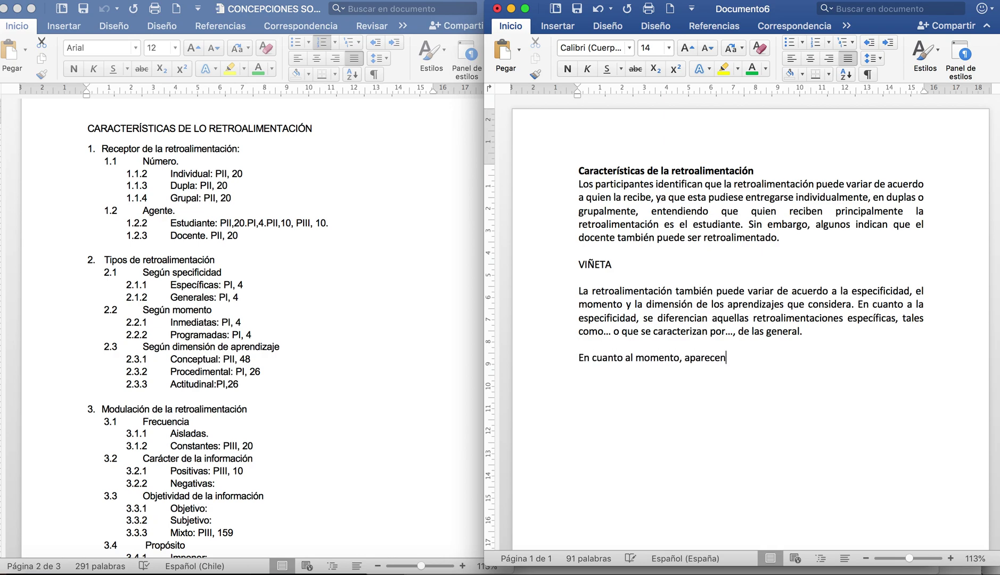
type("retroalime")
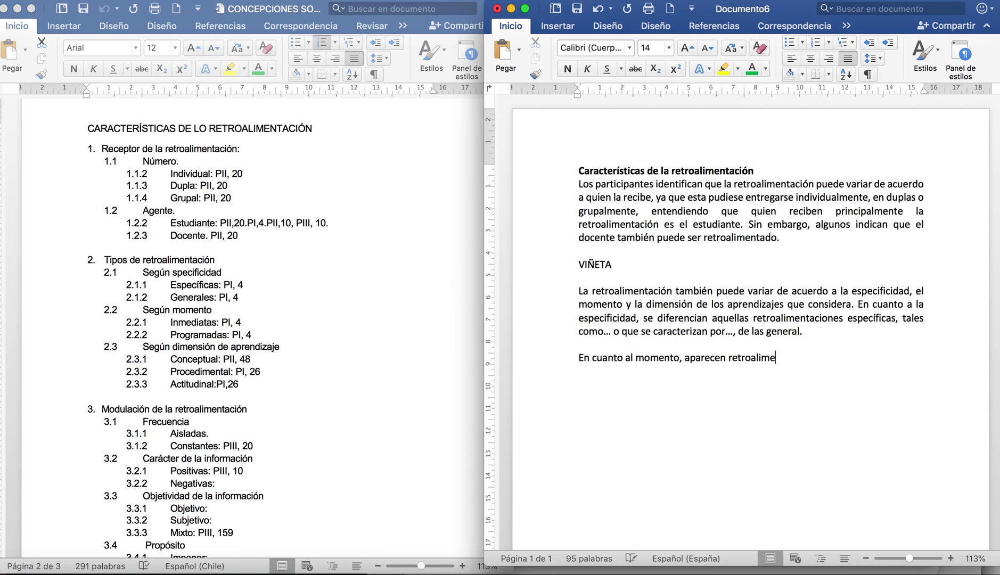
type("ntaciones ind")
type("mediatas")
type(", tales como...")
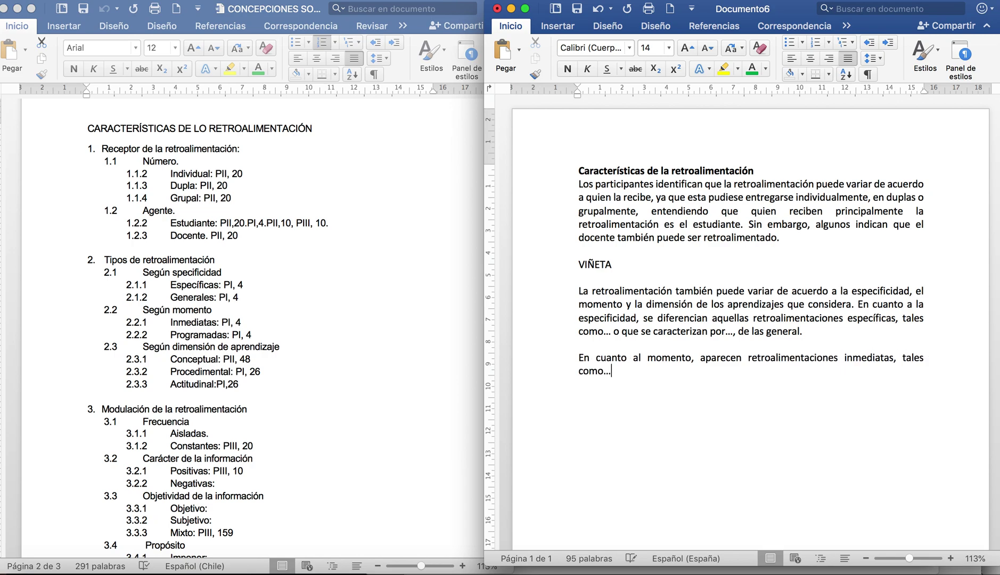
type(" o que ocurren cuando..., ")
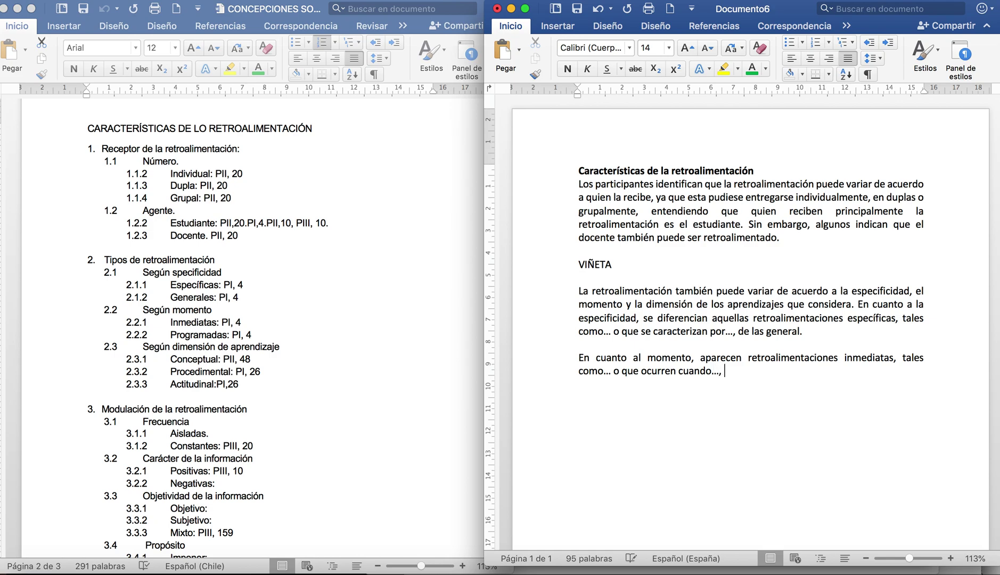
type("y otras que ")
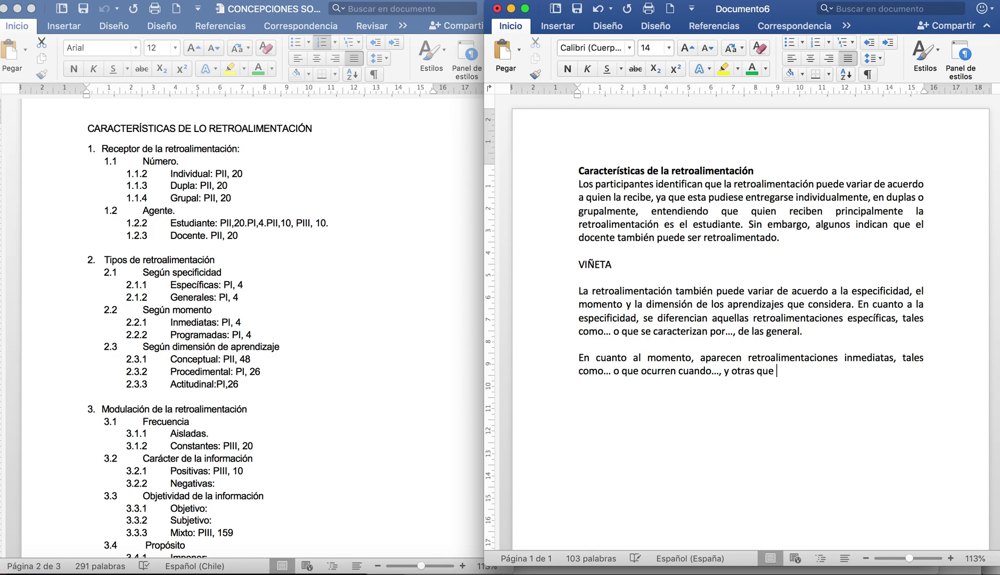
type("son programas")
type(", tales como...")
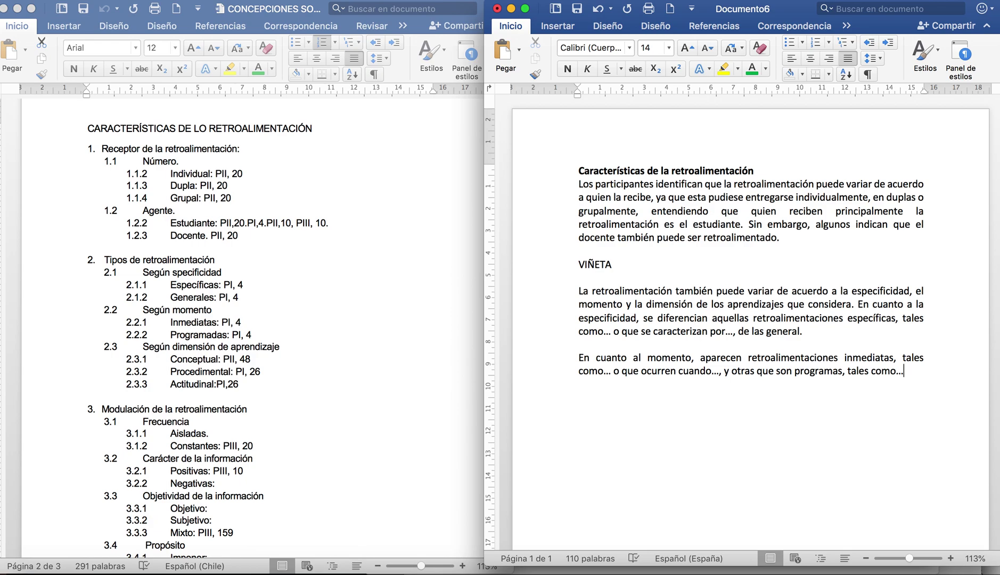
- Start another paragraph with "Asimismo, la retroalimentación varia en la dimensión del aprendizaje que considera, pudiendo poner su foco"
type("Asimismo, la retroaliment")
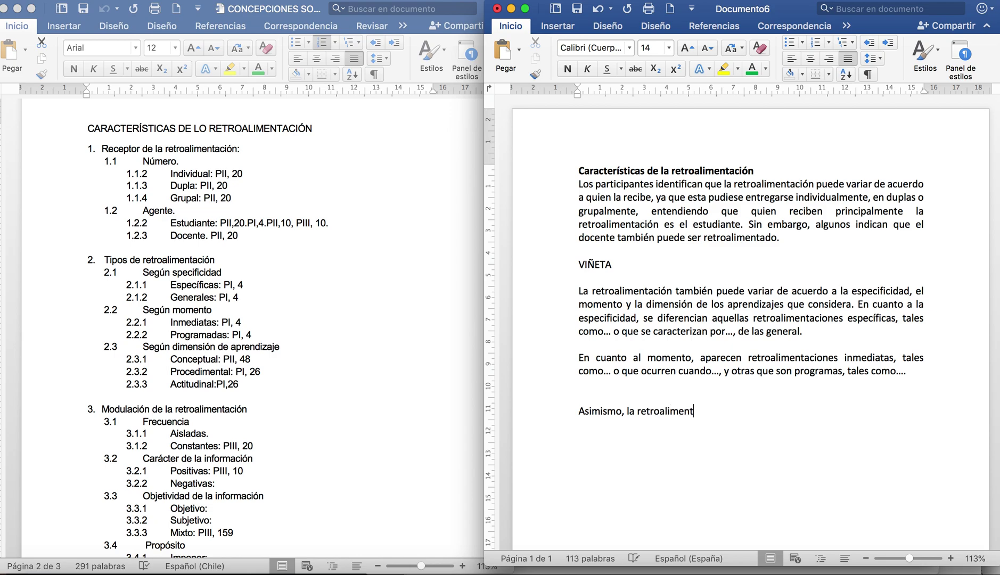
type("ación varia en la dimensión")
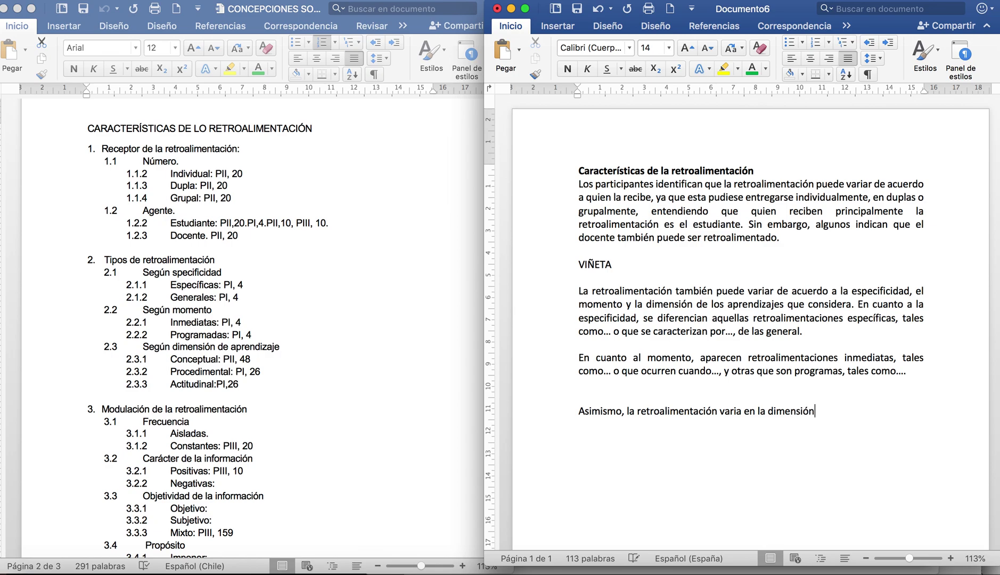
type(" del aprendizaje que")
key("BackSpace")
key("BackSpace")
type("ue consider")
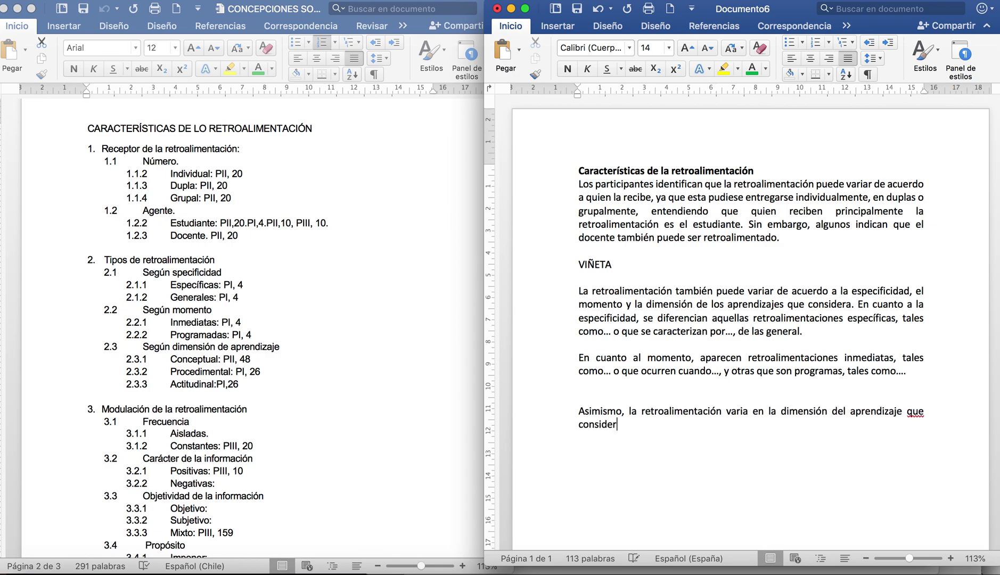
type("a, pudiendo poner su foco ")
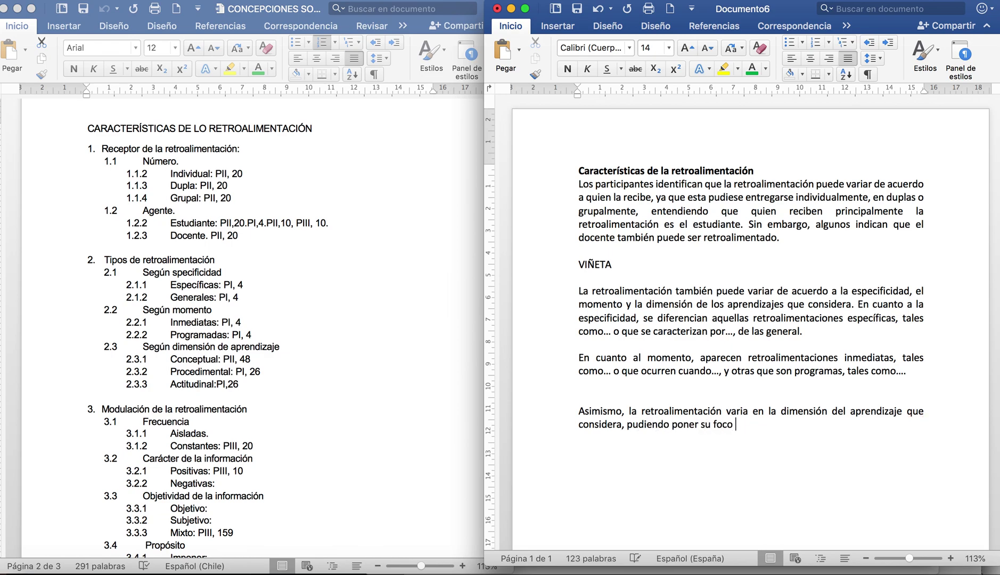
- Complete the "Asimismo" sentence with "en elementos conceptuales, tales como…, procedimentales, especialmente cuando y actitudinales, por ejemplo…."
type("en elementos conceptuales, tales.")
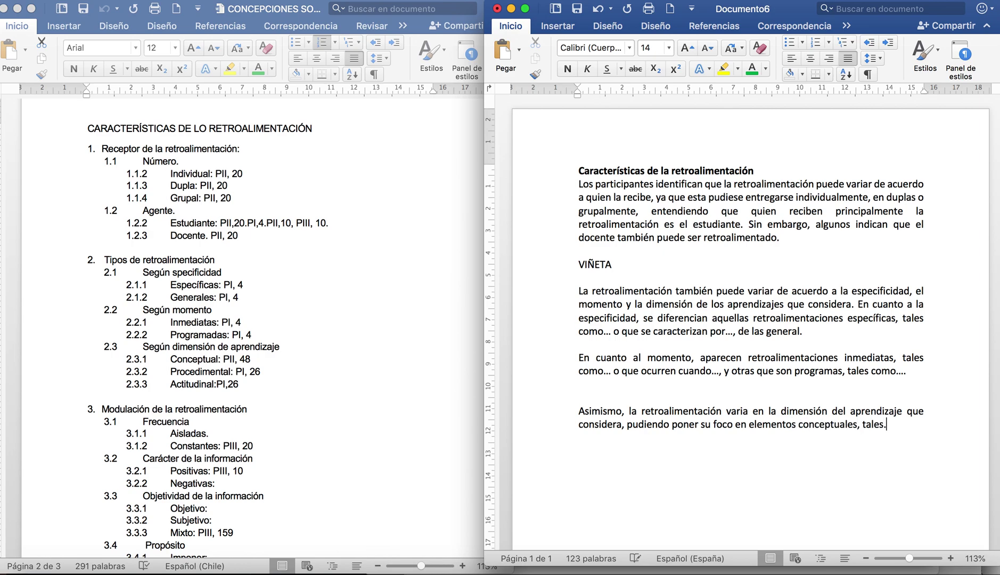
type(" como..., procedimentale")
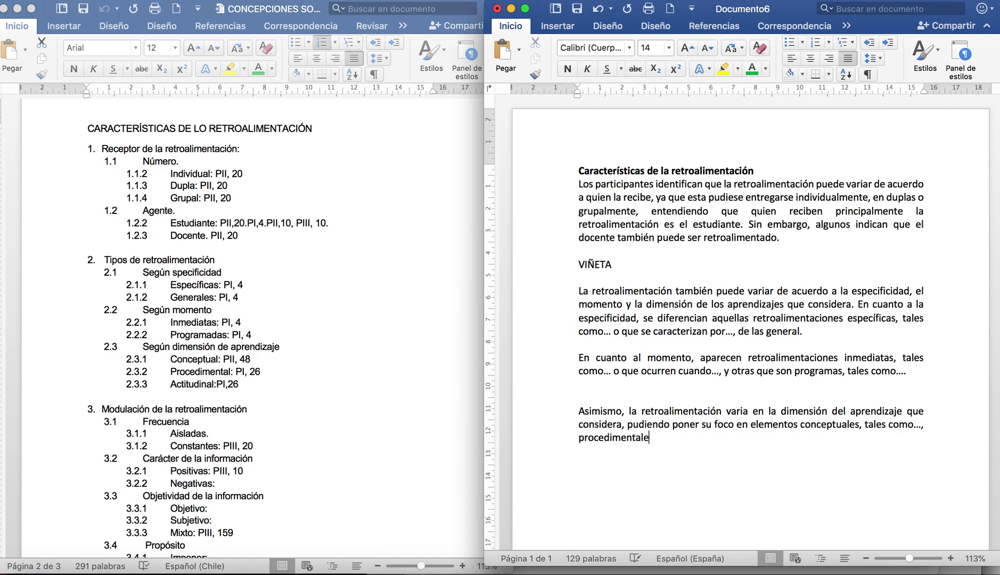
type("s, especialmente cuando y ac")
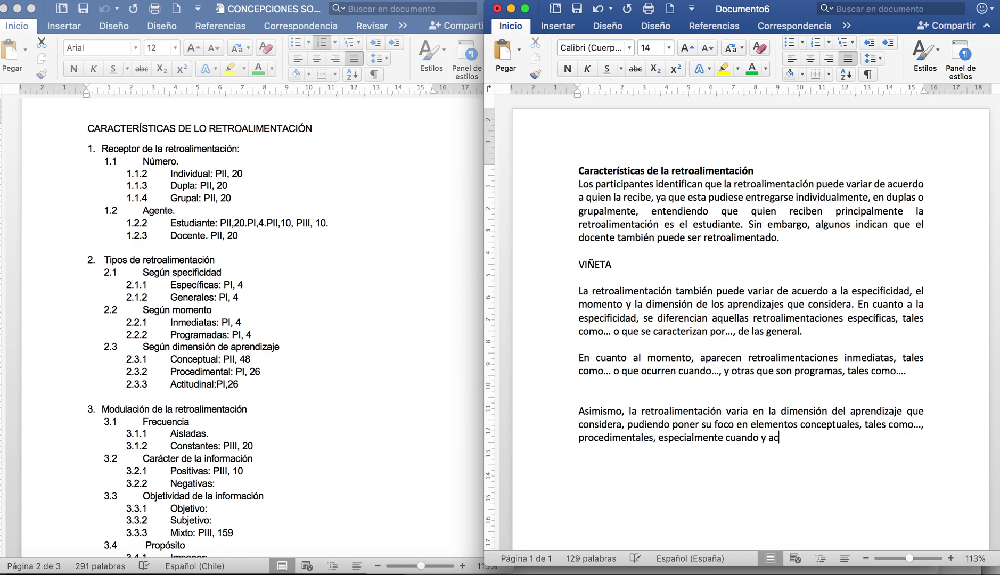
type("titudinales, por ejemplo...")
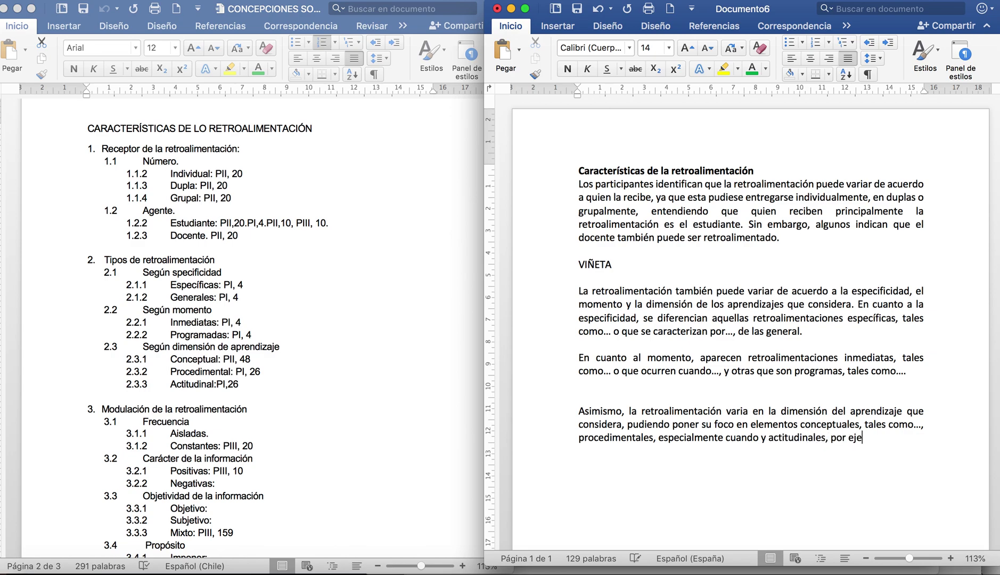
- Copy the "VIÑETA" placeholder below both the specificity paragraph and the "En cuanto al momento" paragraph
left_click_drag(618, 264, 576, 264)
key("super+c")
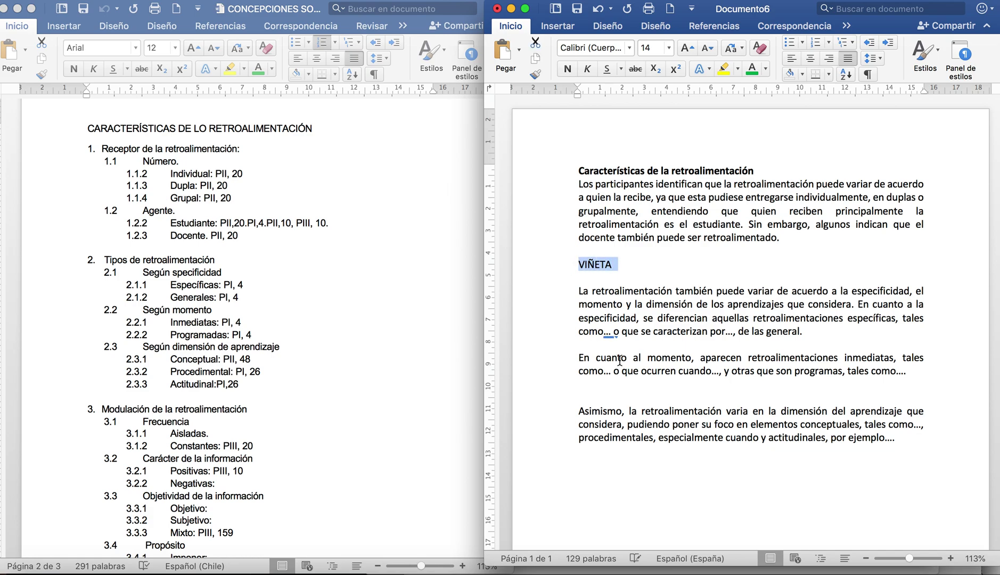
left_click(617, 346)
key("Return")
key("super+v")
left_click(564, 420)
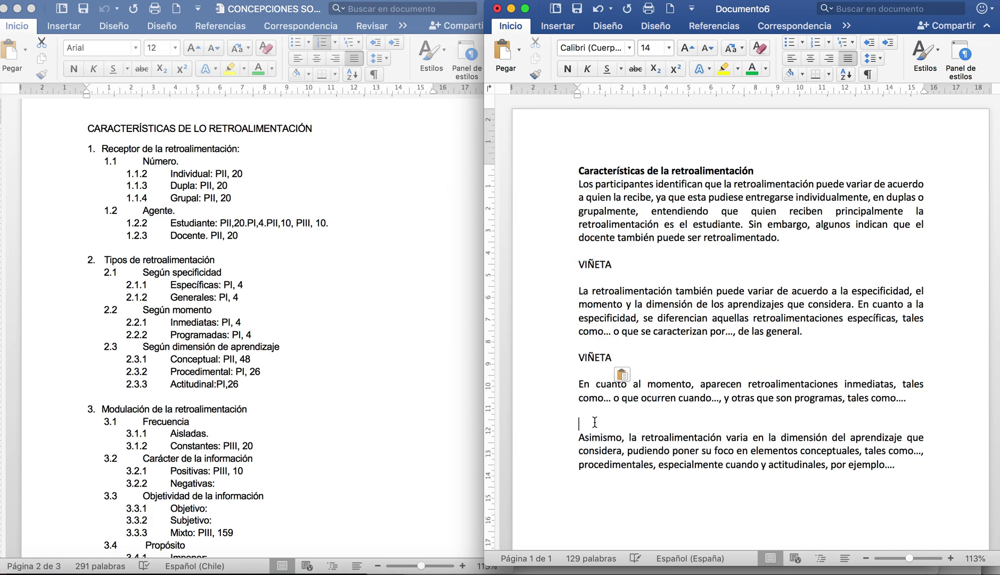
key("Return")
key("super+v")
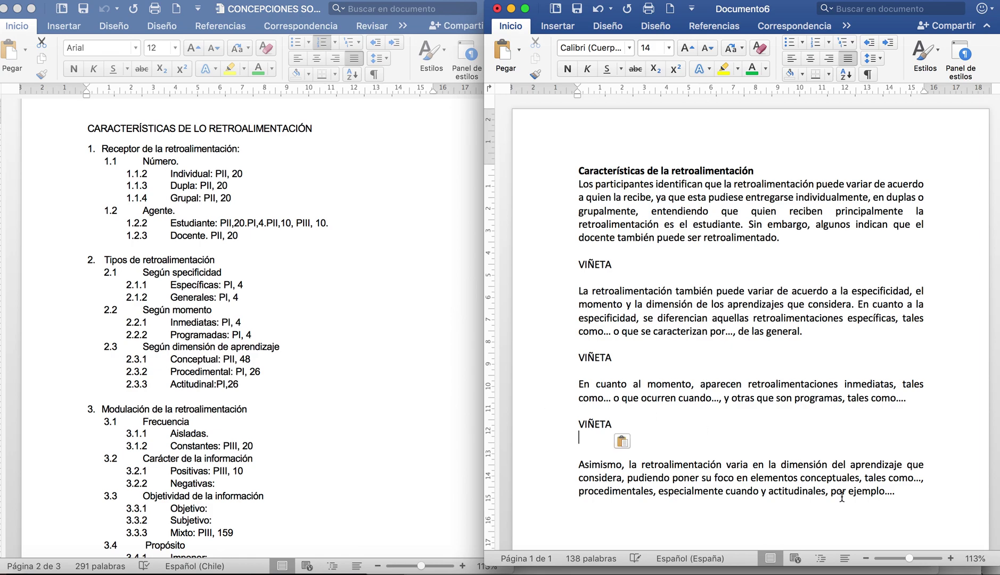